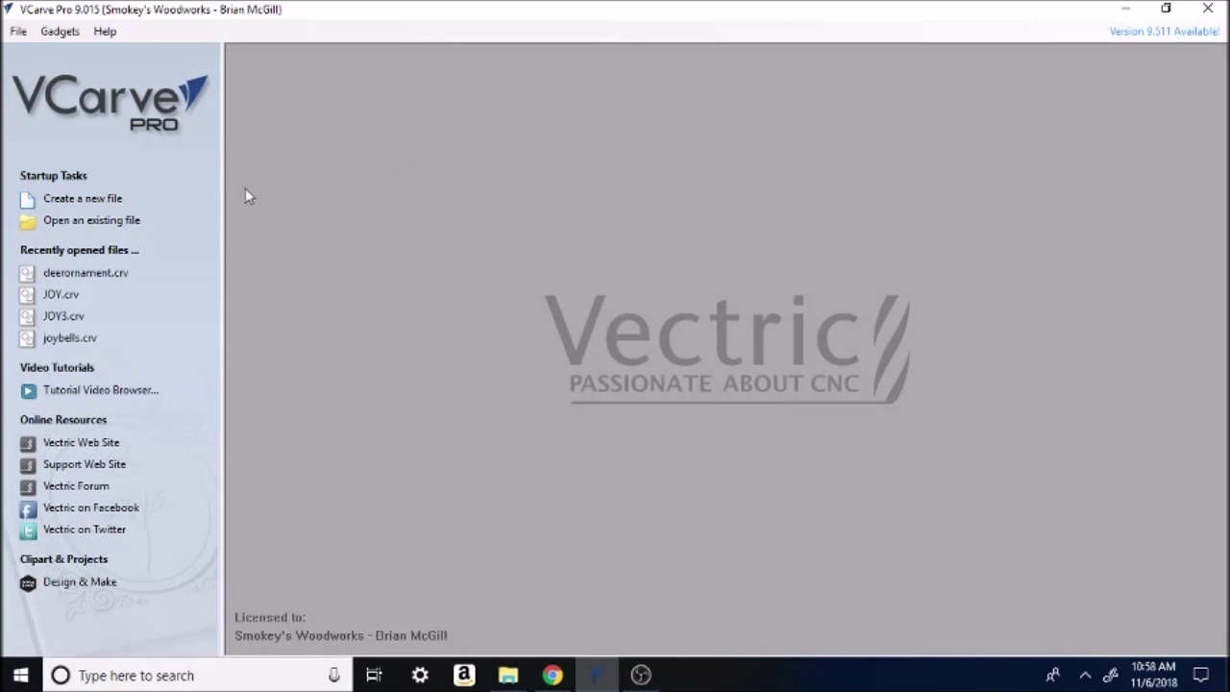
- Set up a new blank job with Width 15, Height 17 and Thickness 0.5 inches
click(81, 198)
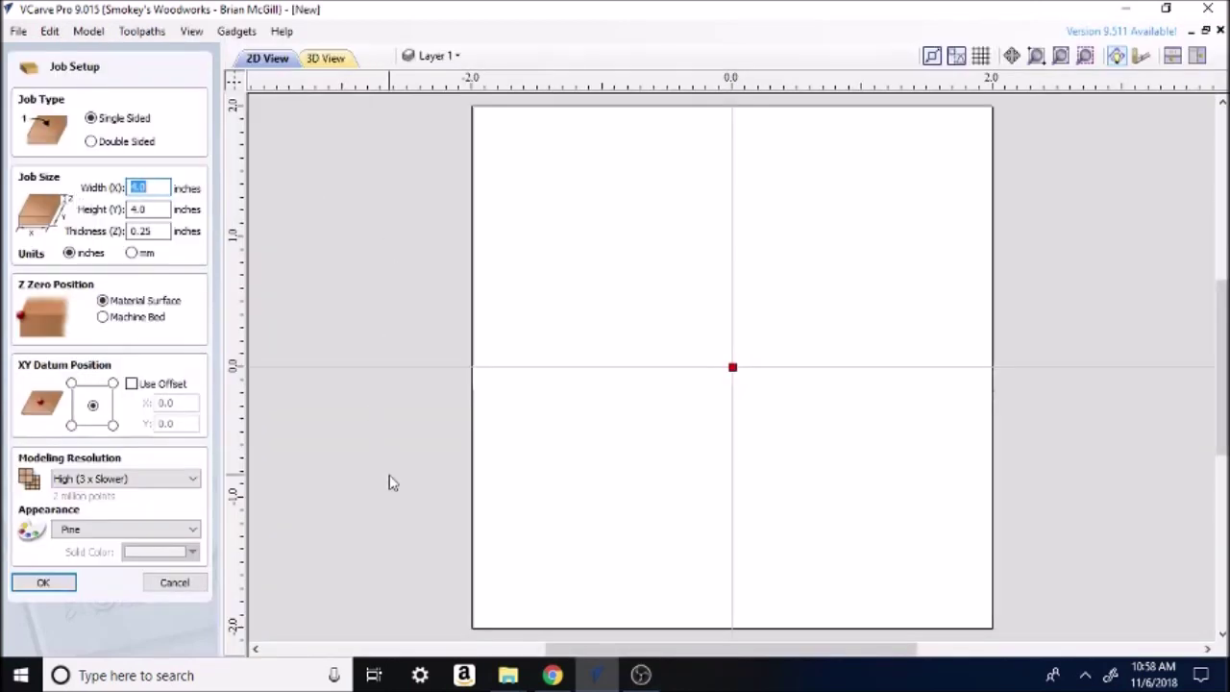
click(178, 583)
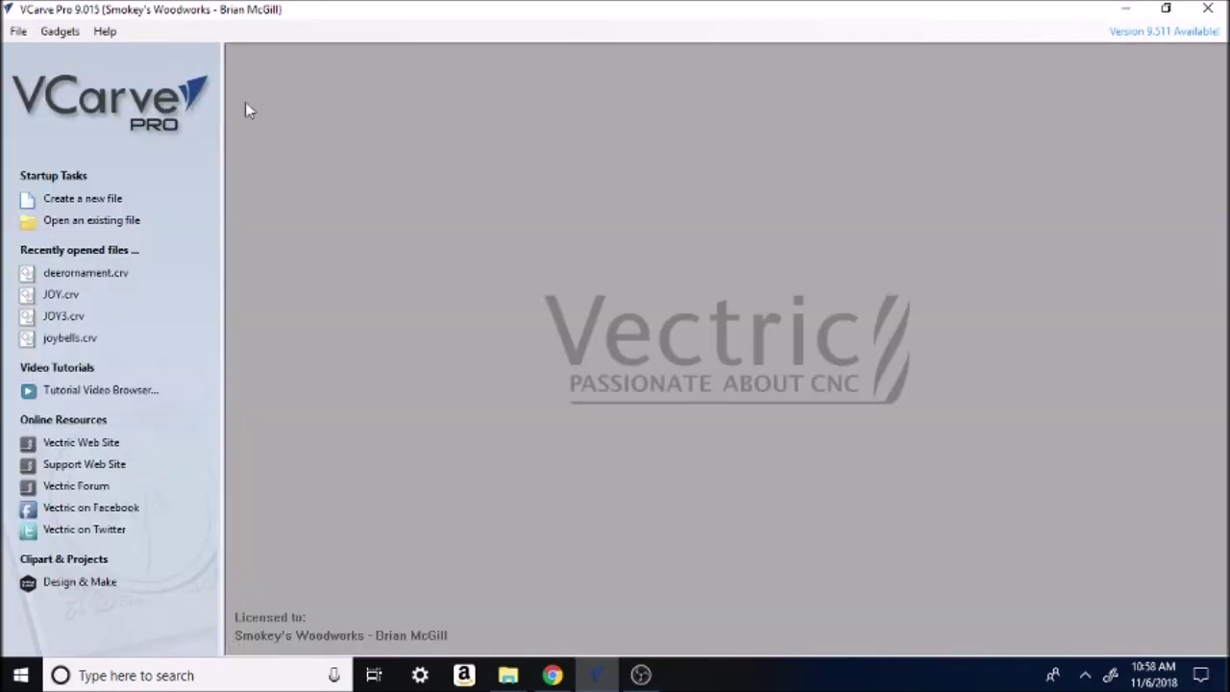
click(96, 199)
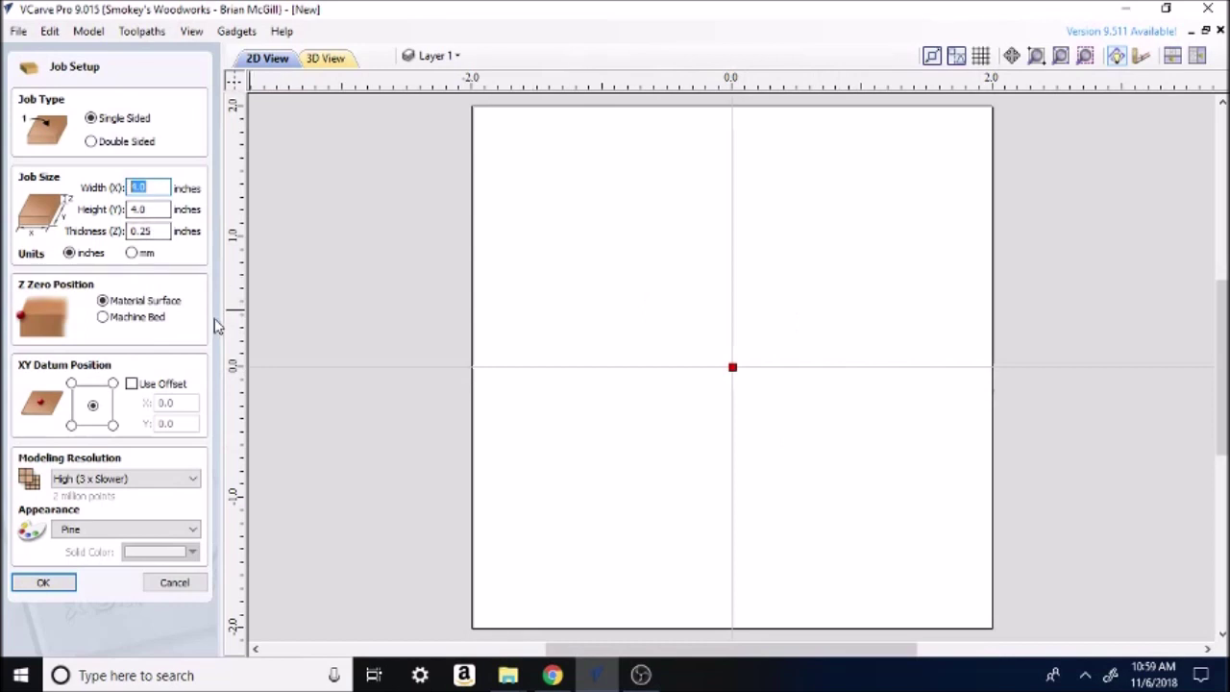
text(15)
click(156, 208)
key(BackSpace)
key(BackSpace)
key(BackSpace)
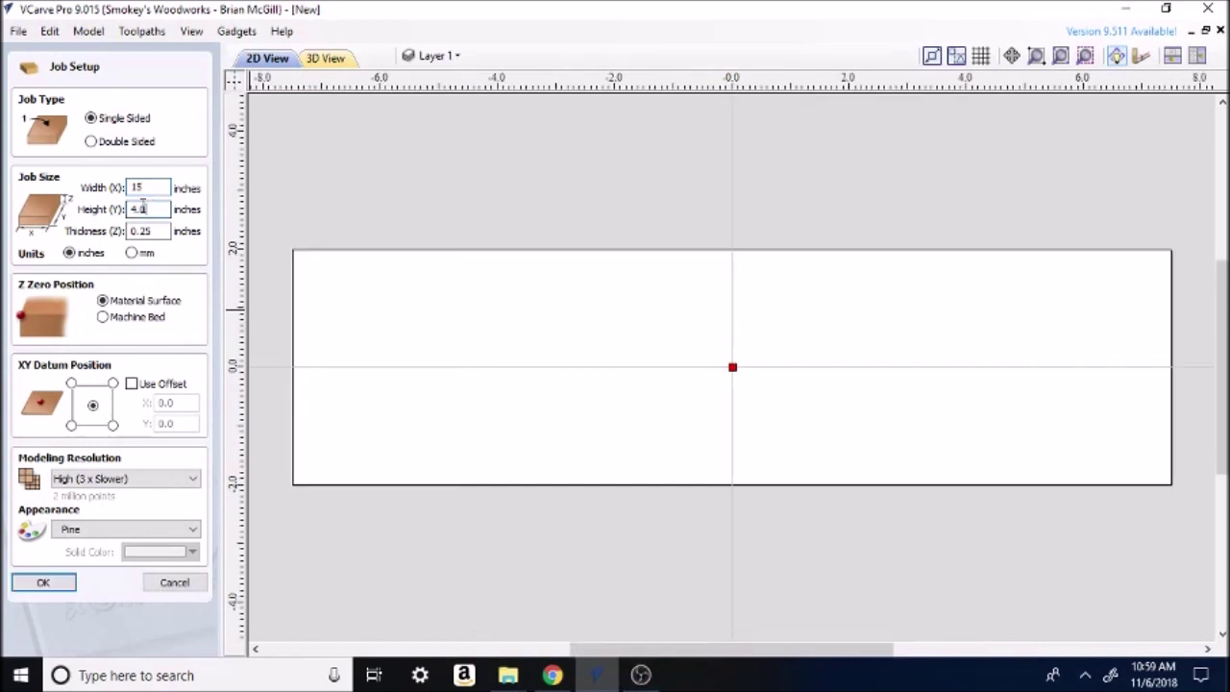
text(17)
click(135, 231)
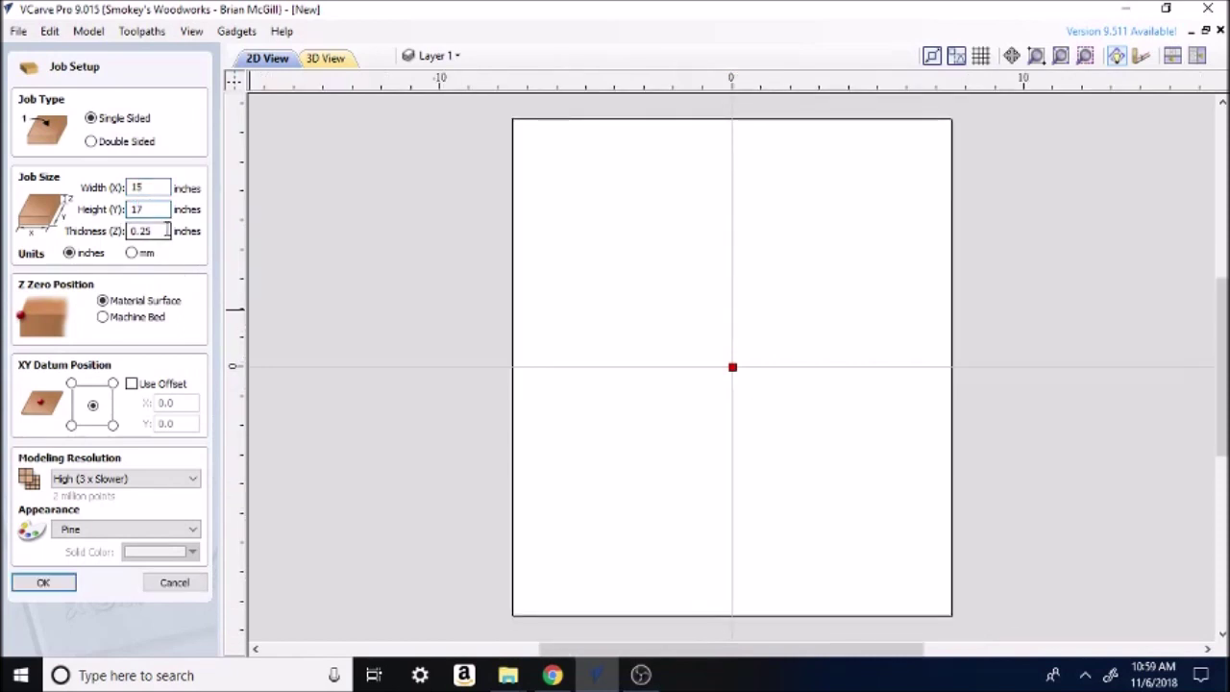
drag(138, 231, 152, 231)
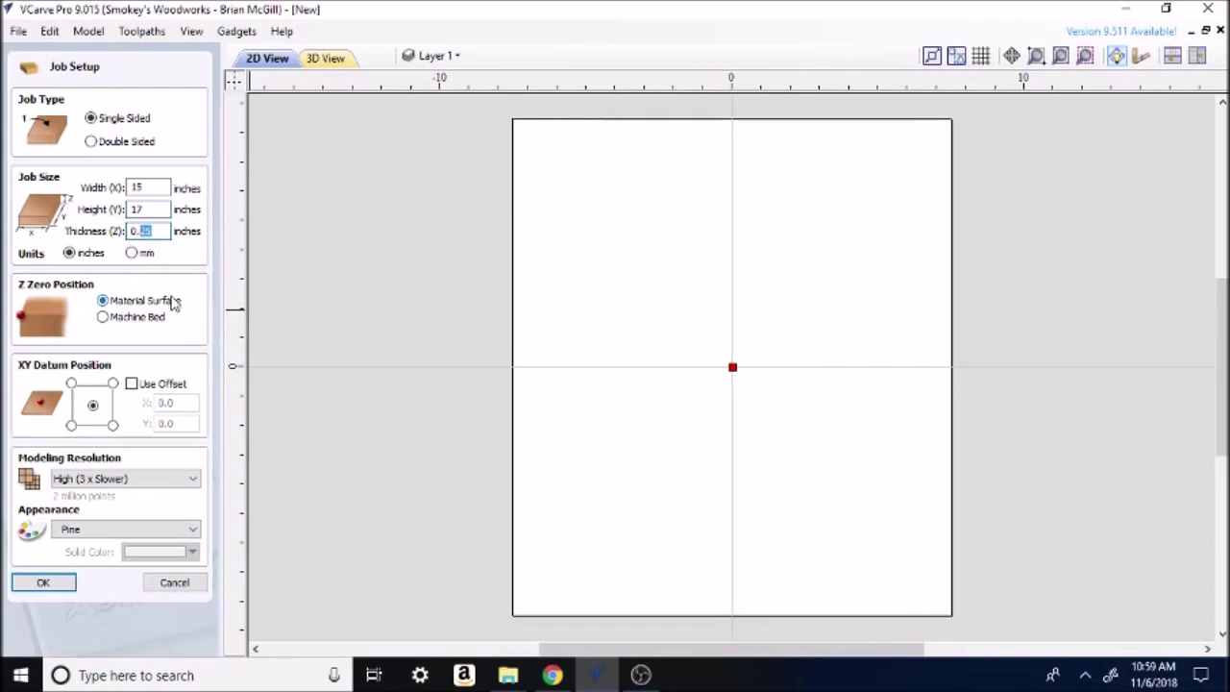
text(5)
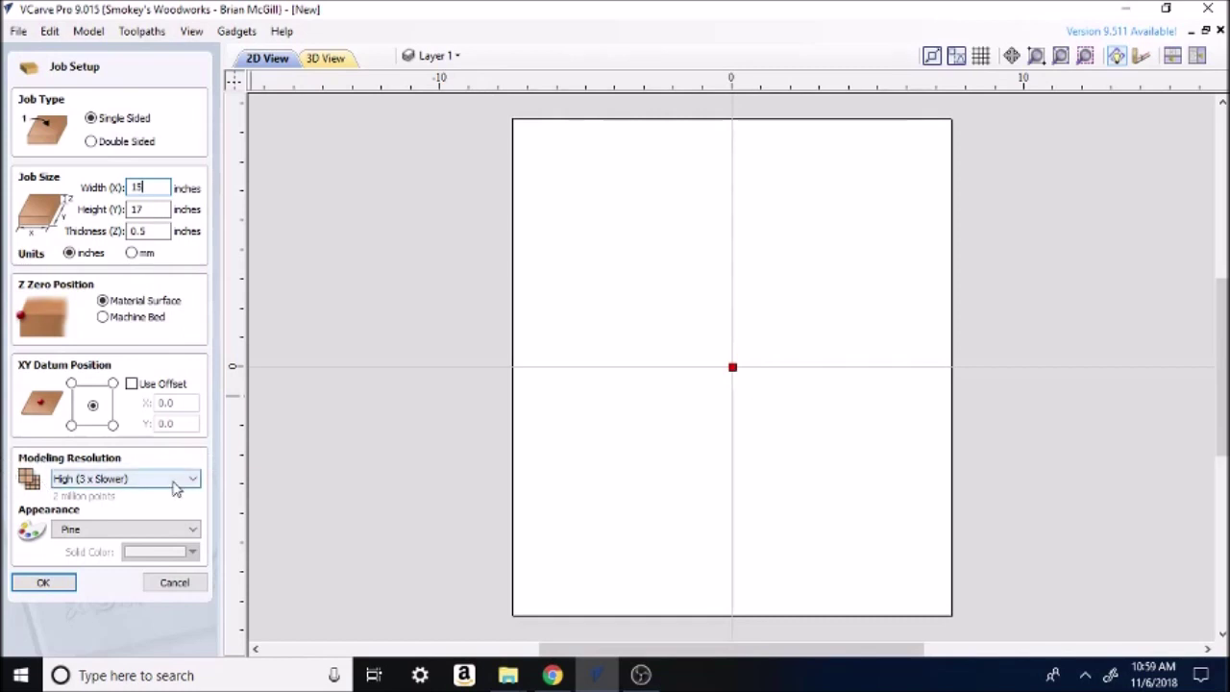
click(43, 583)
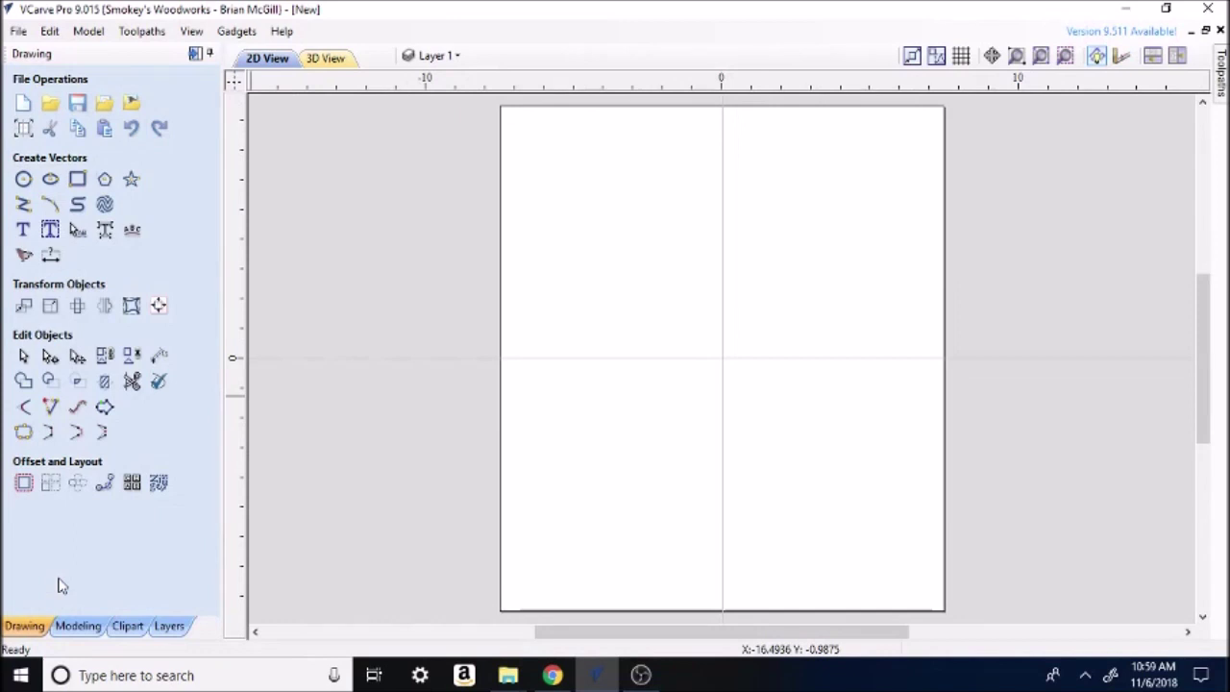
- Import the deer clip-art bitmap into the job for tracing
click(133, 104)
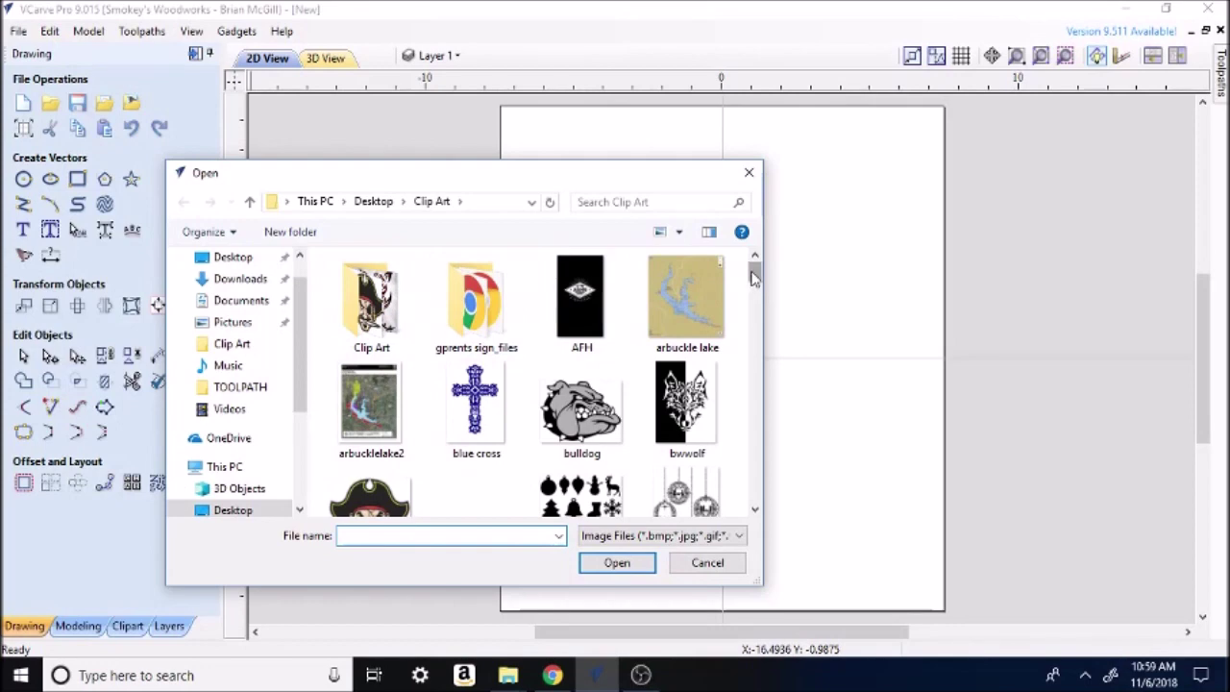
drag(754, 277, 755, 332)
click(372, 326)
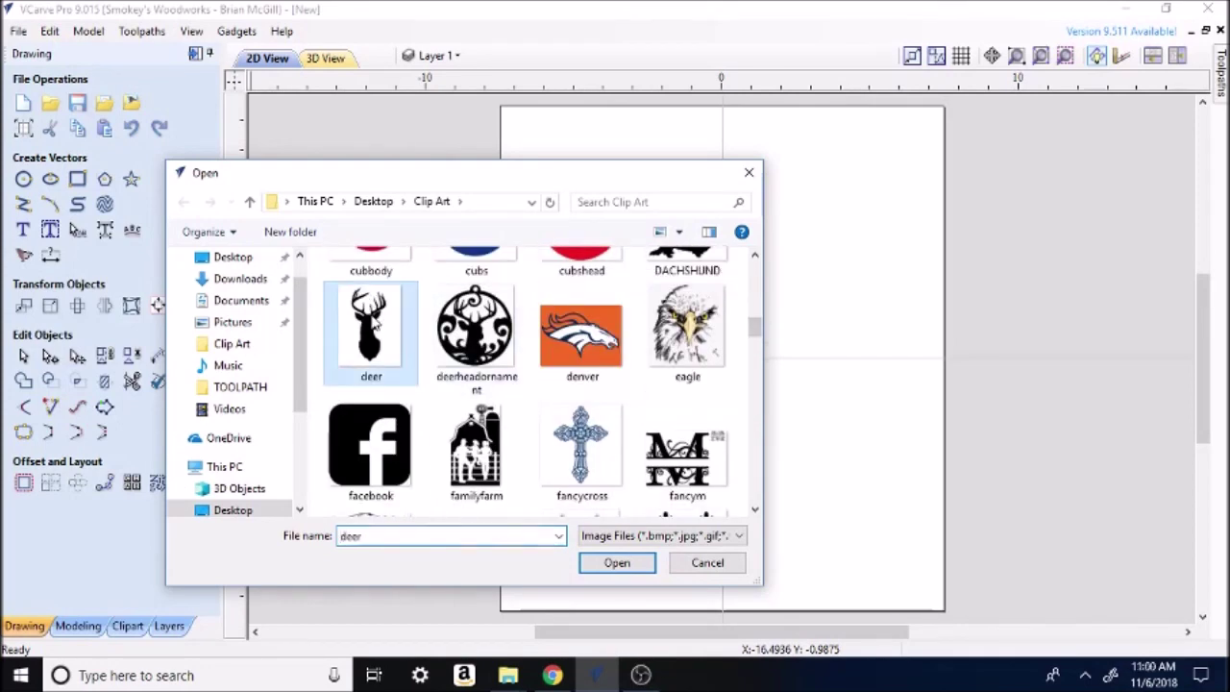
click(623, 565)
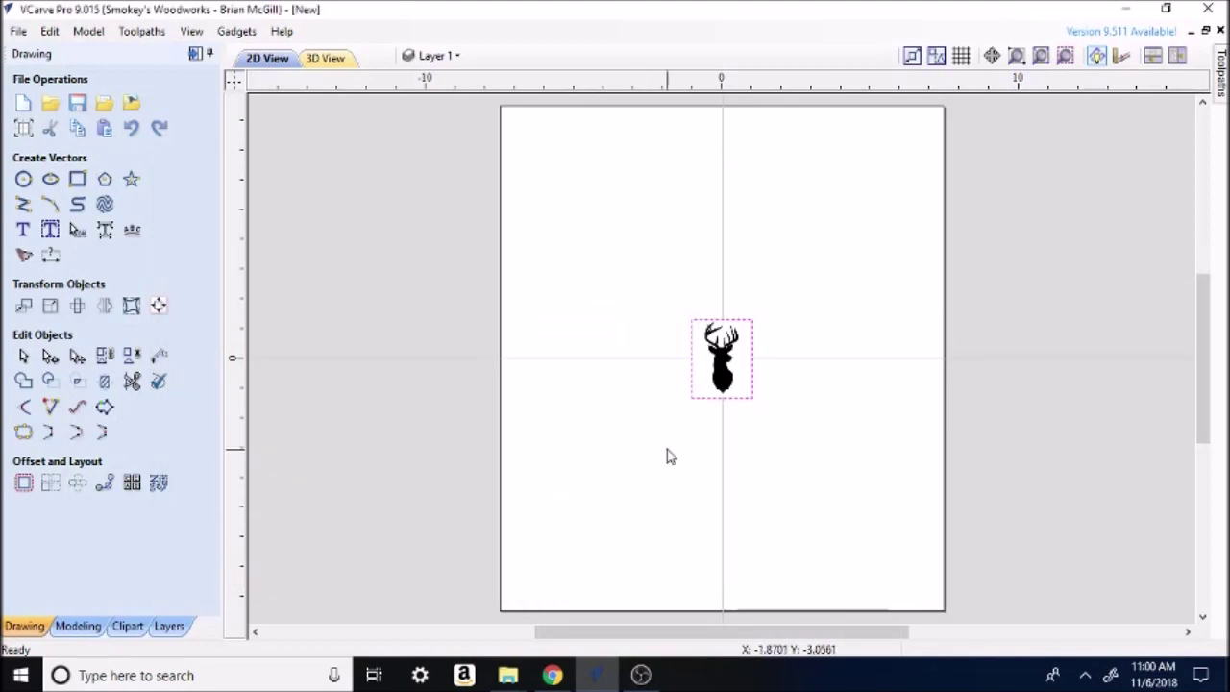
- Drag the deer image's corner handles to enlarge it to about 9.8 × 12.7 inches
click(692, 399)
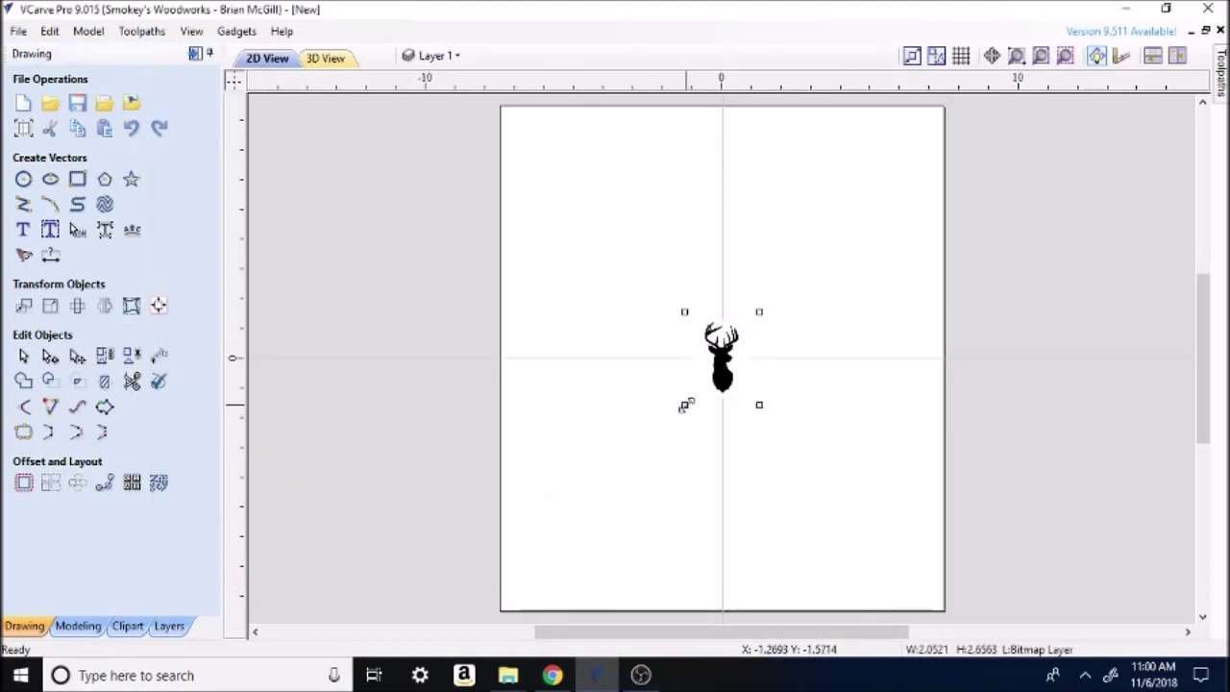
drag(685, 405, 537, 593)
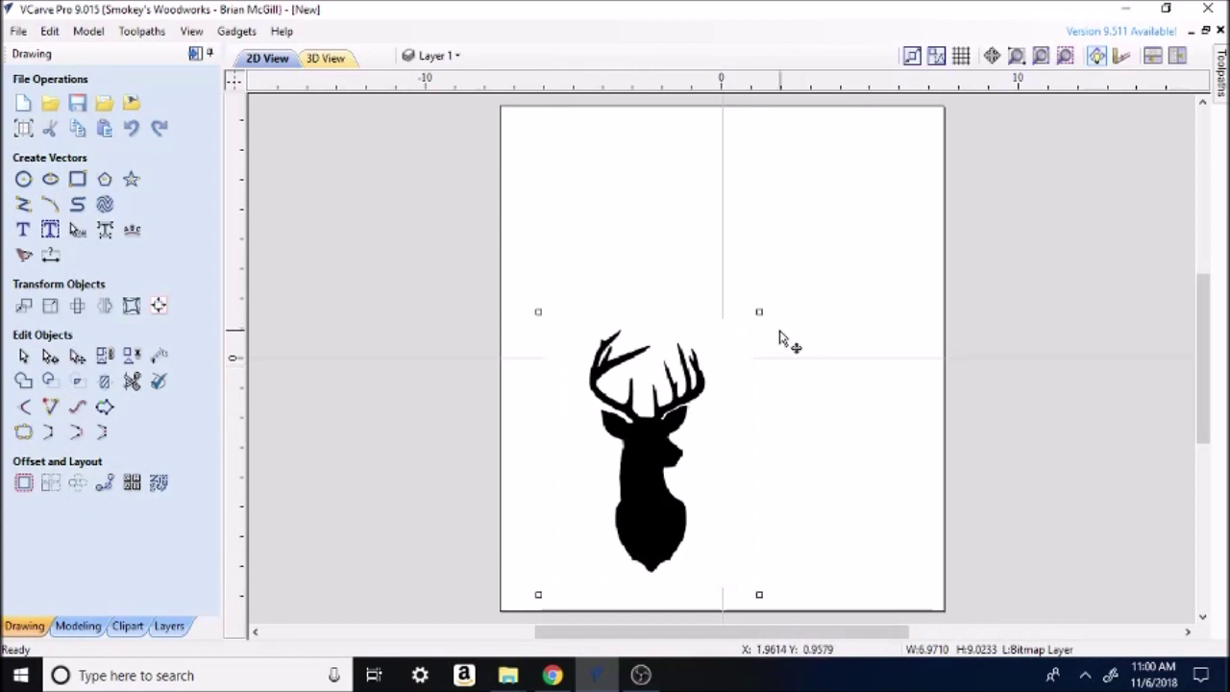
drag(759, 312, 845, 201)
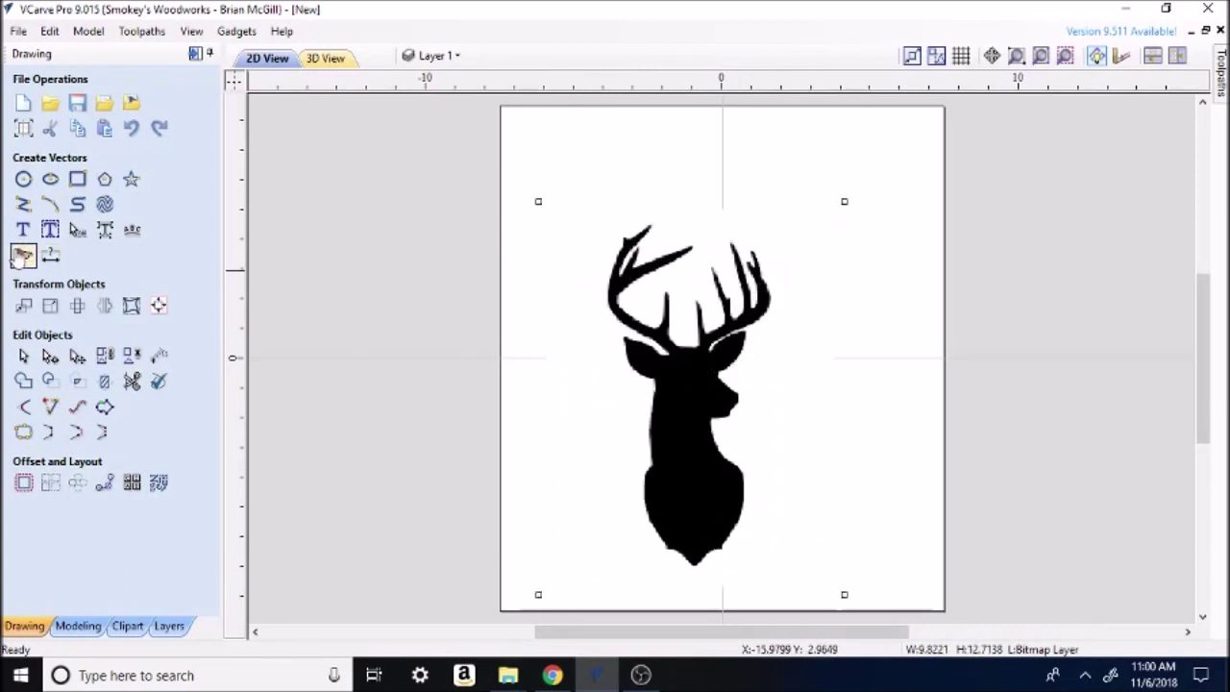
- Trace the deer bitmap into vectors with Trace Bitmap, previewing and applying the outline
click(24, 256)
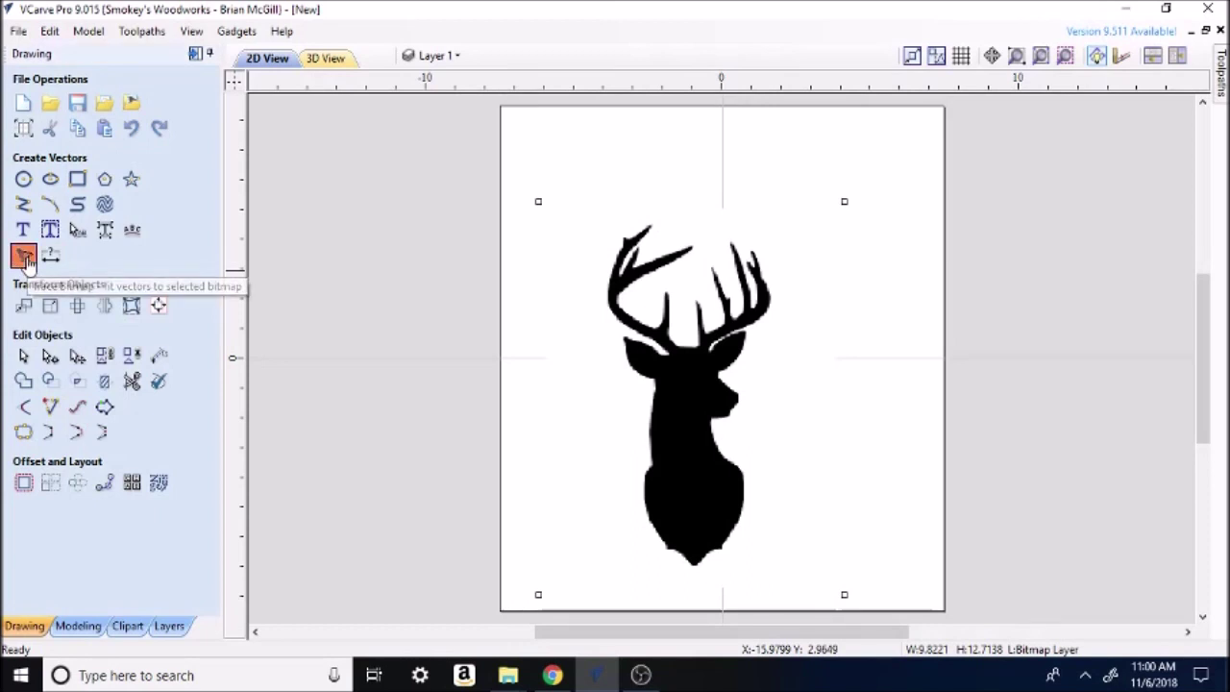
drag(217, 170, 221, 348)
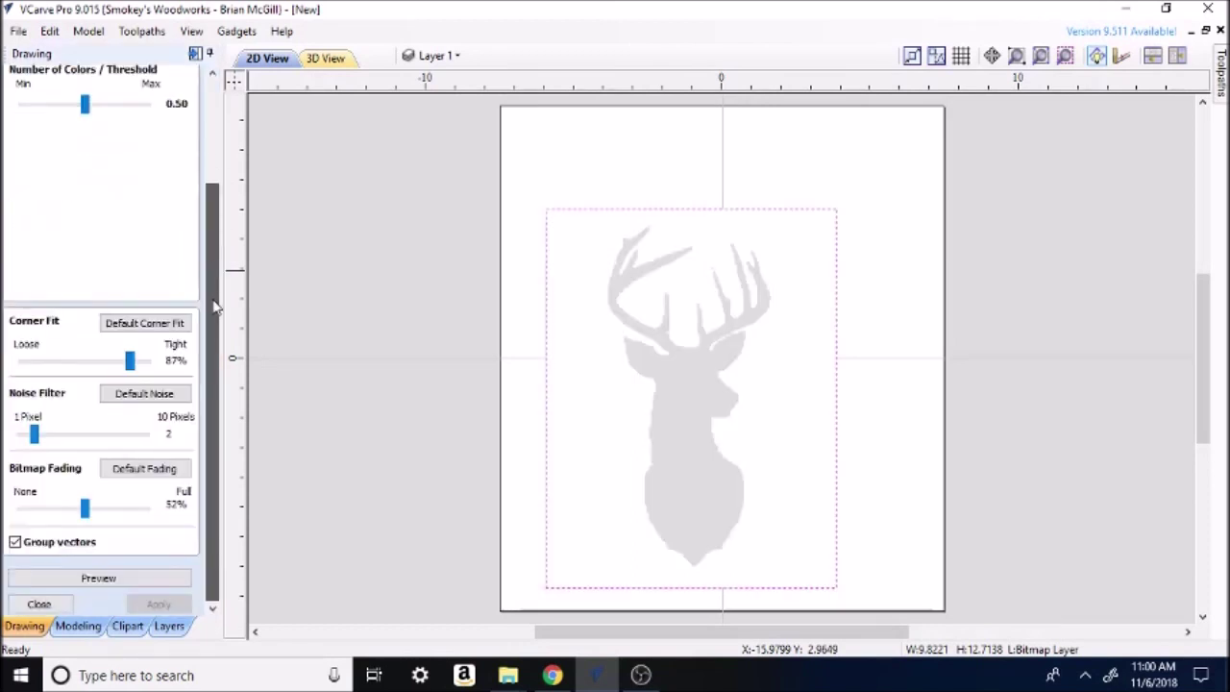
mouse_move(209, 255)
mouse_down()
mouse_move(217, 198)
mouse_move(206, 160)
mouse_up()
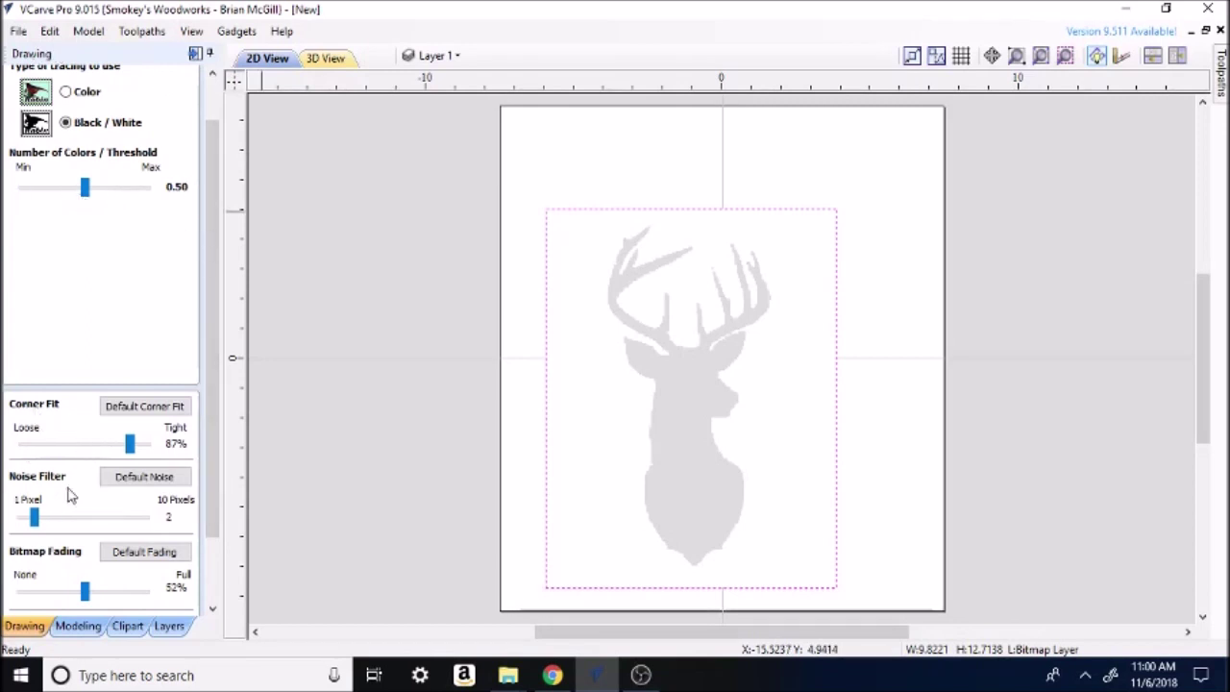
drag(213, 377, 214, 440)
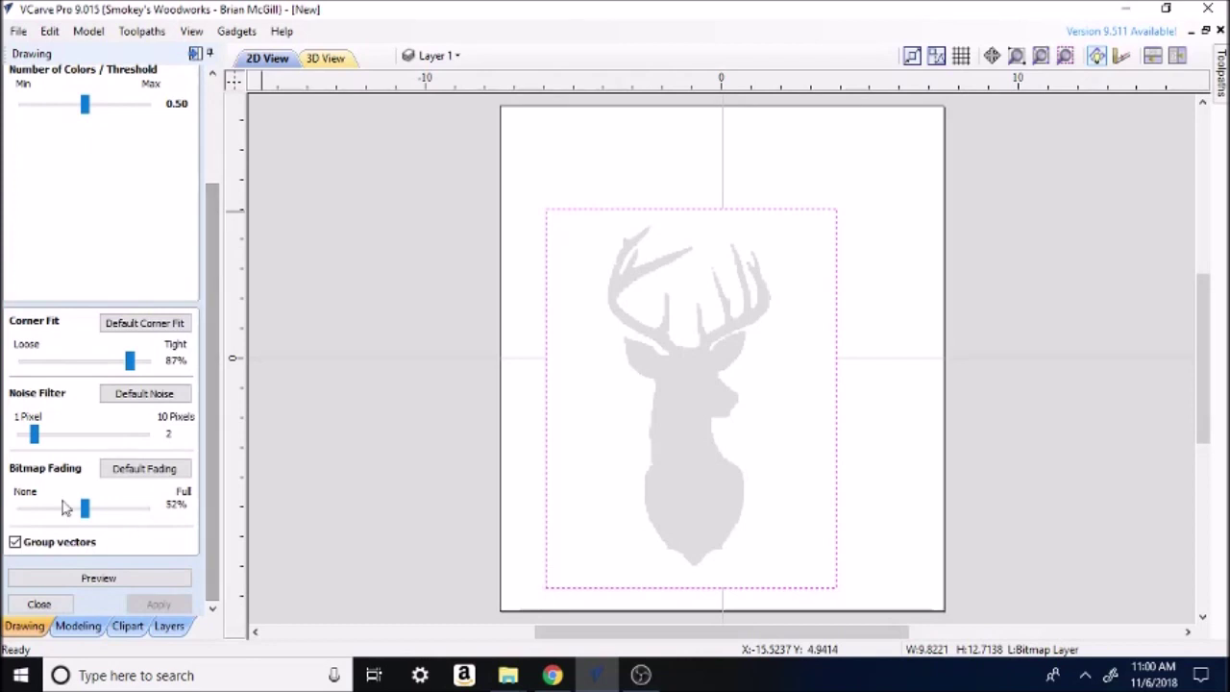
click(77, 577)
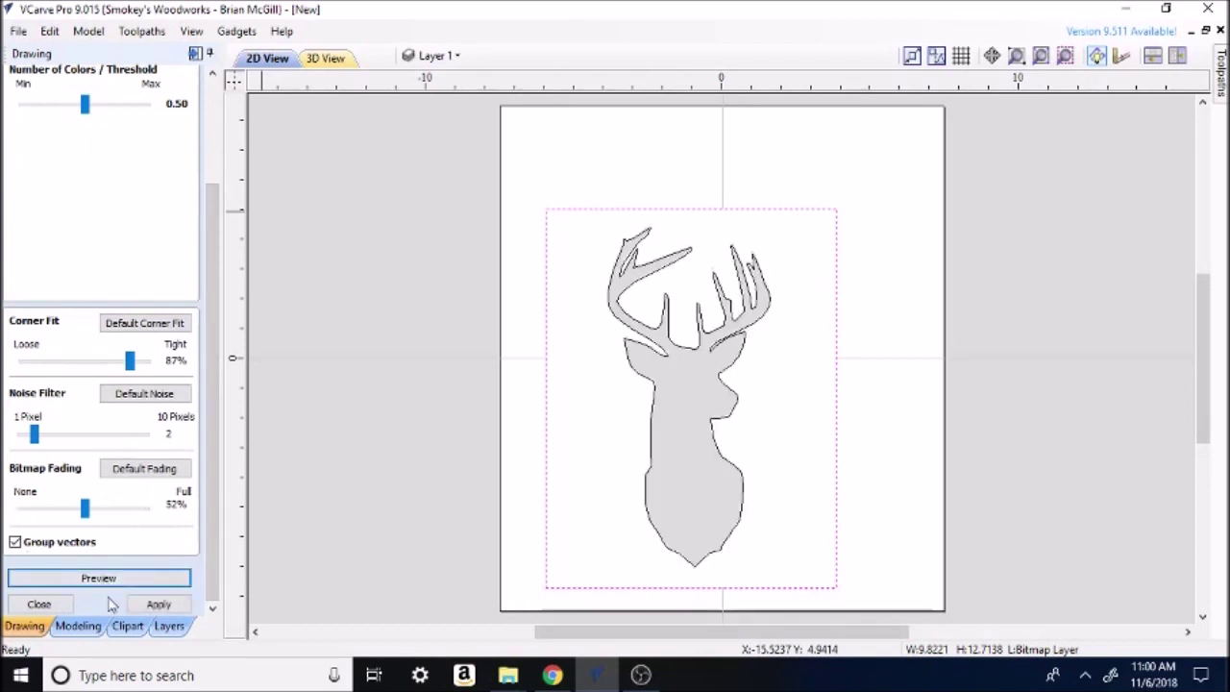
click(161, 607)
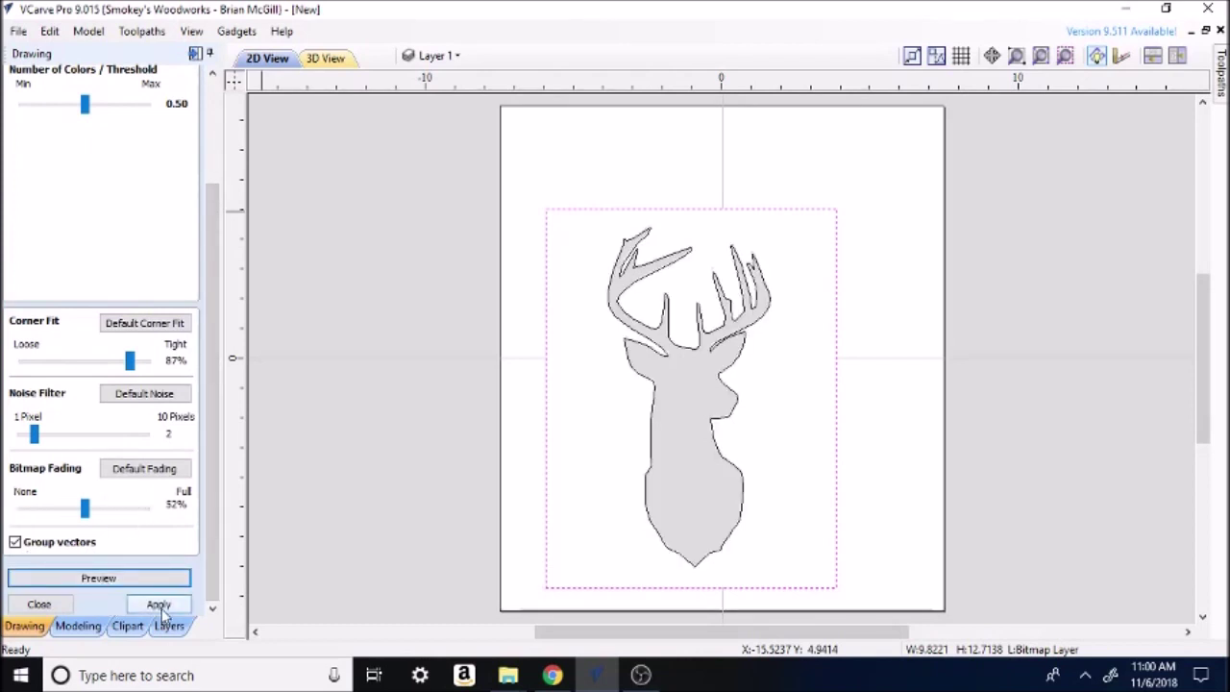
click(162, 607)
click(65, 605)
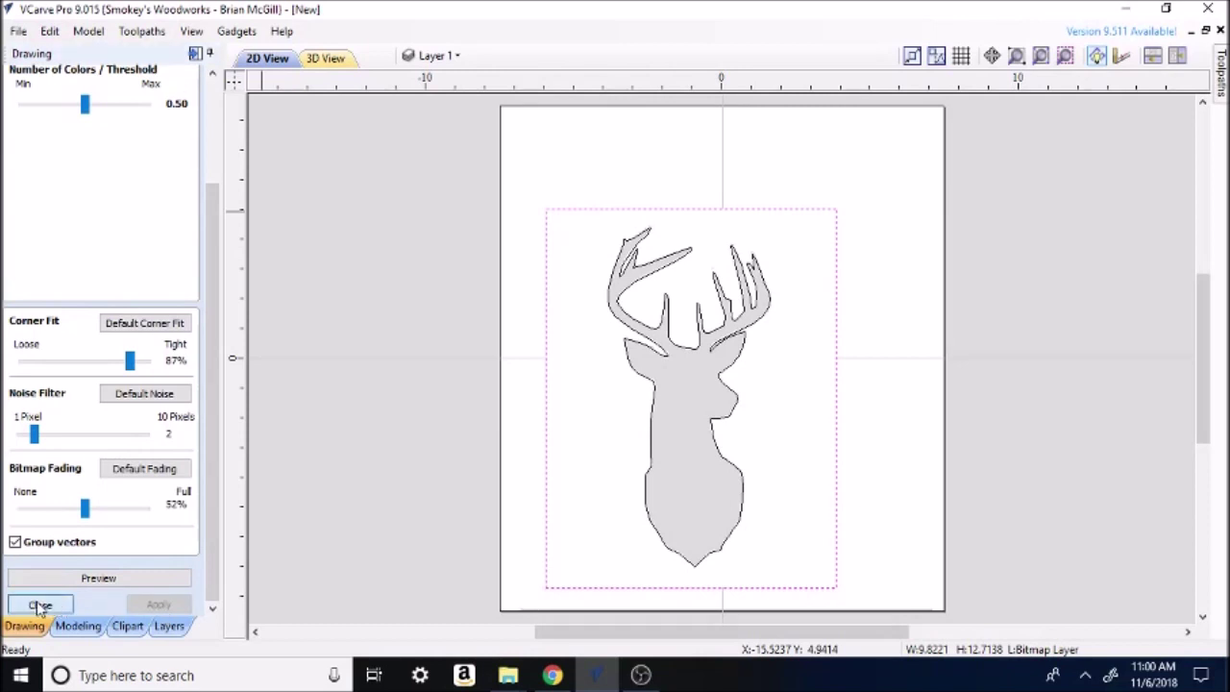
- Delete the original black deer bitmap, keeping only the traced outline
click(688, 417)
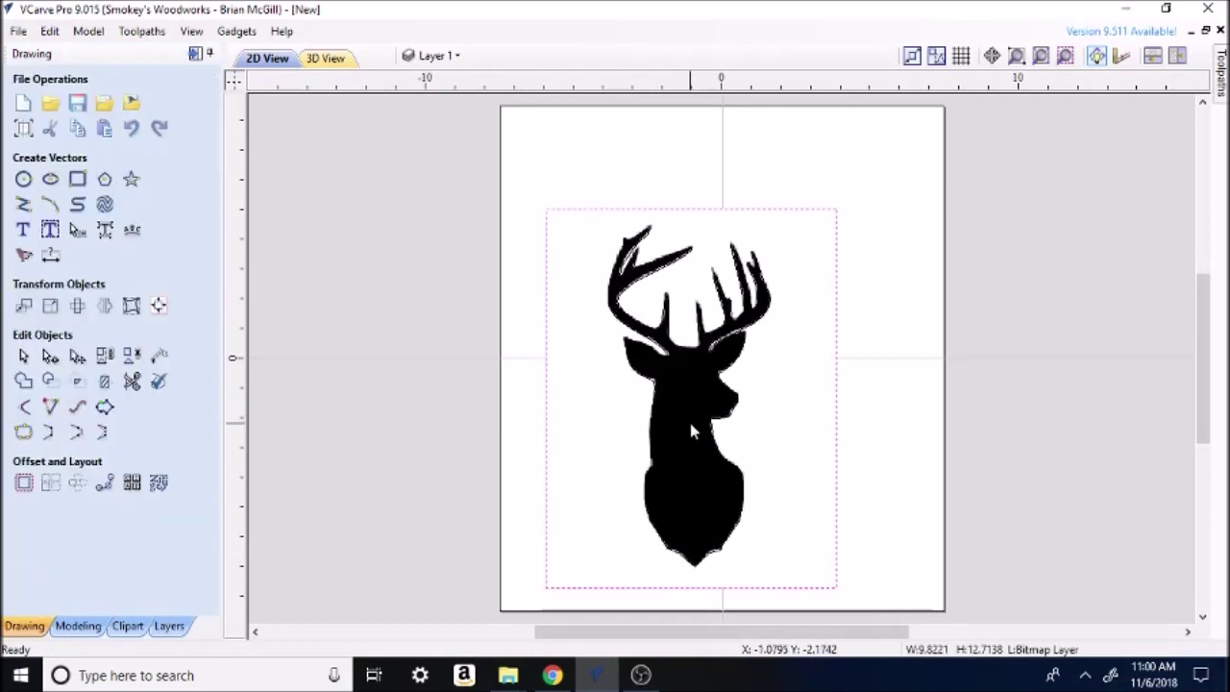
right_click(688, 418)
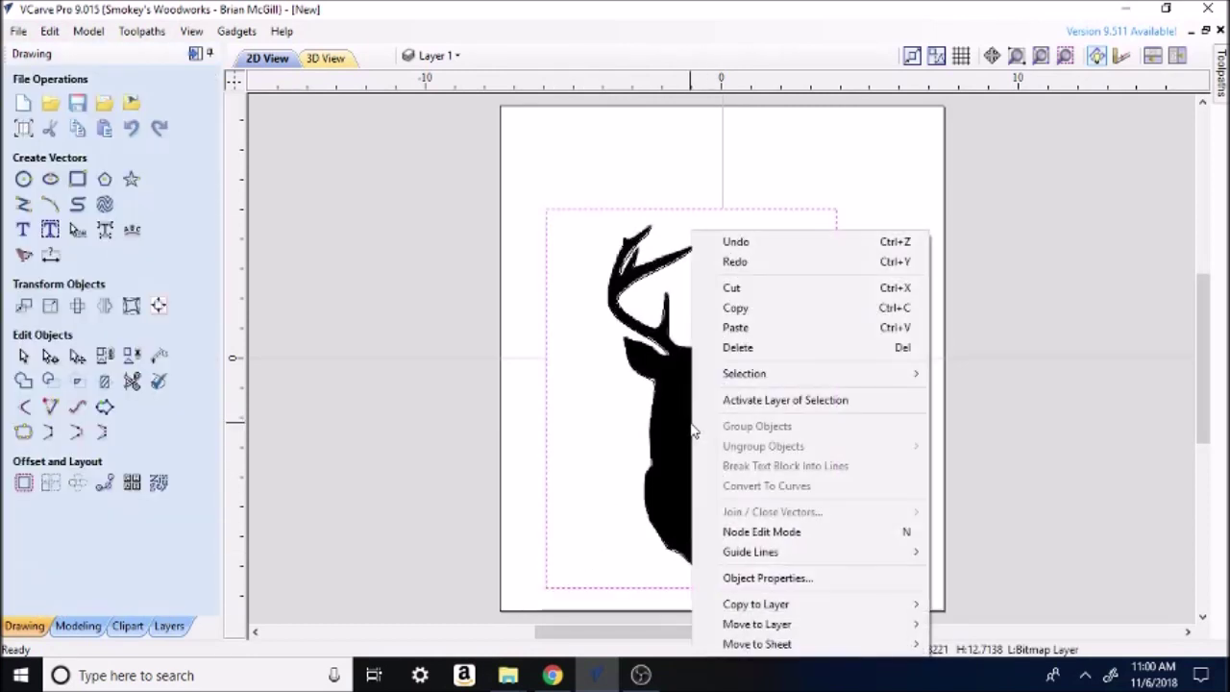
click(739, 352)
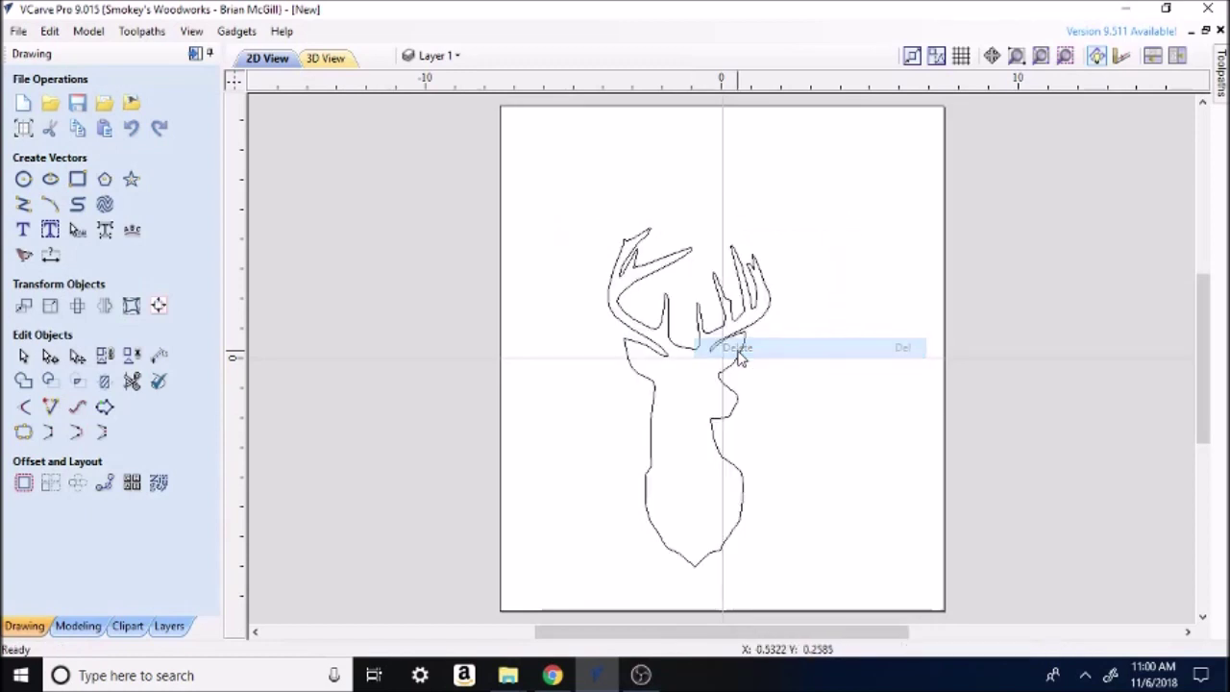
- Scale the deer outline to about 7 × 14.6 inches and centre it on the material
click(716, 425)
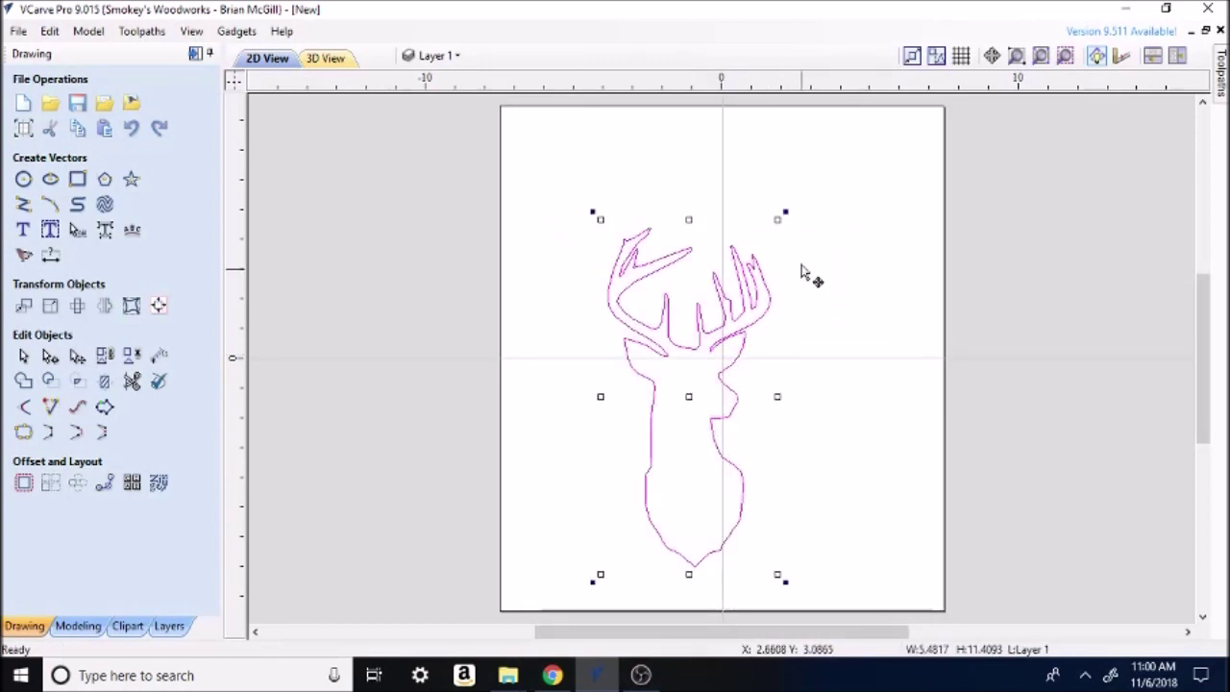
drag(783, 213, 823, 207)
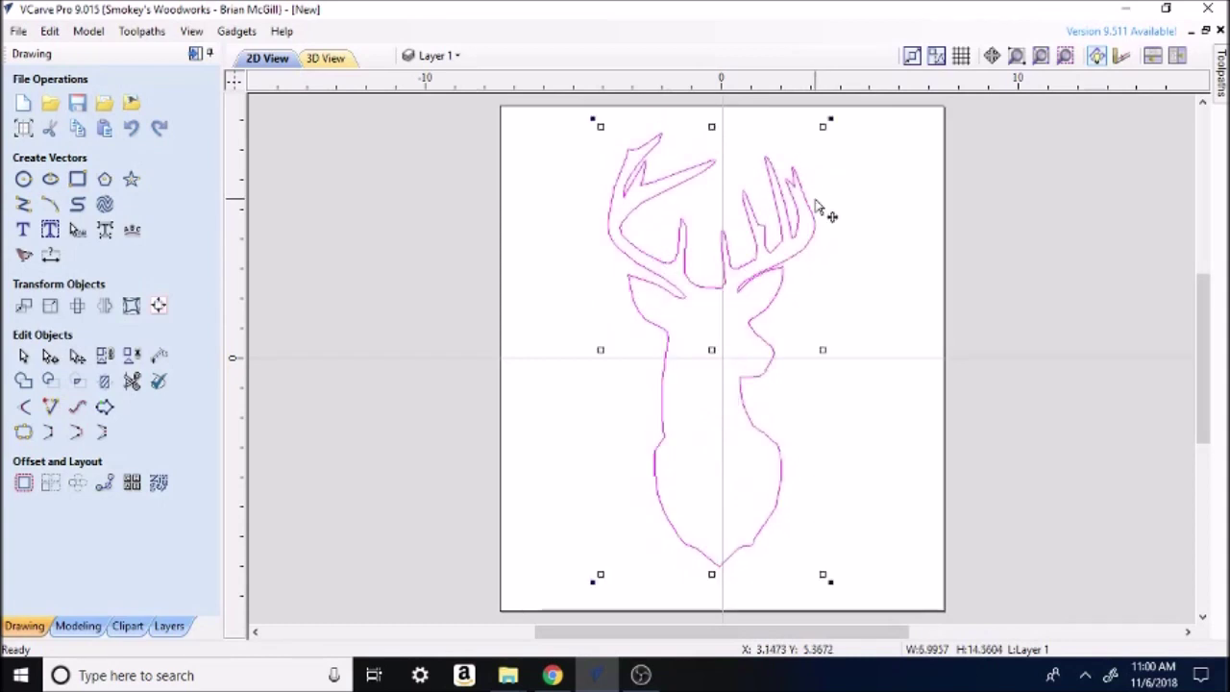
click(160, 308)
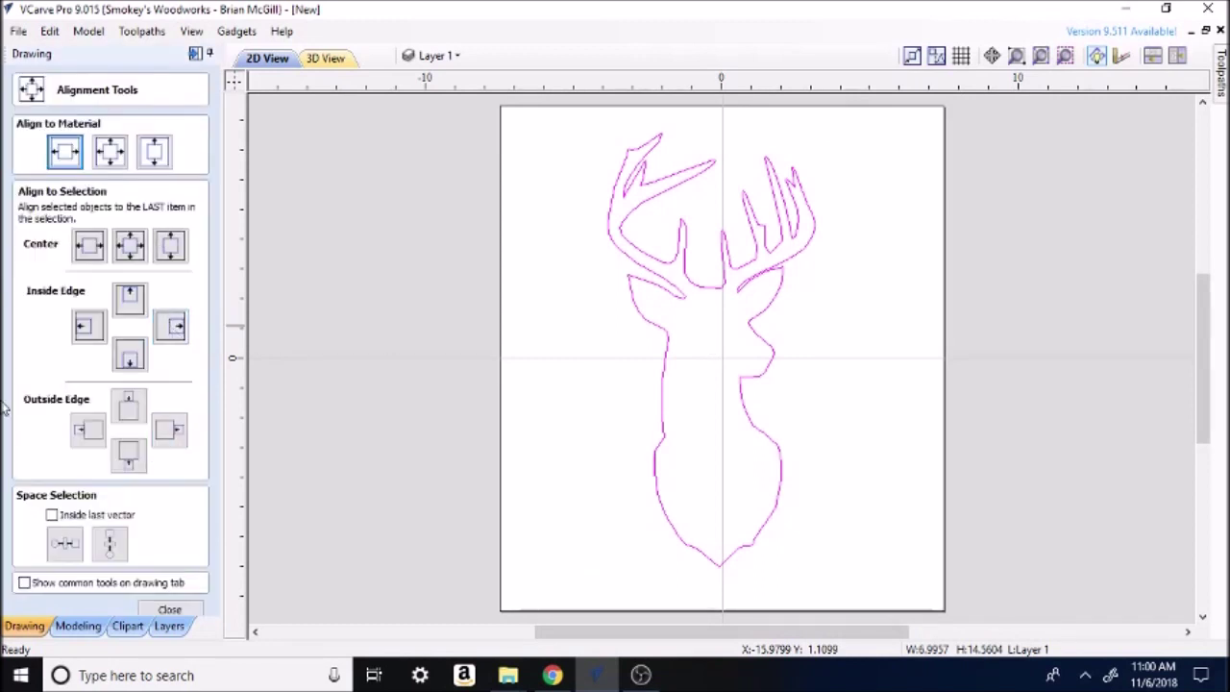
click(112, 150)
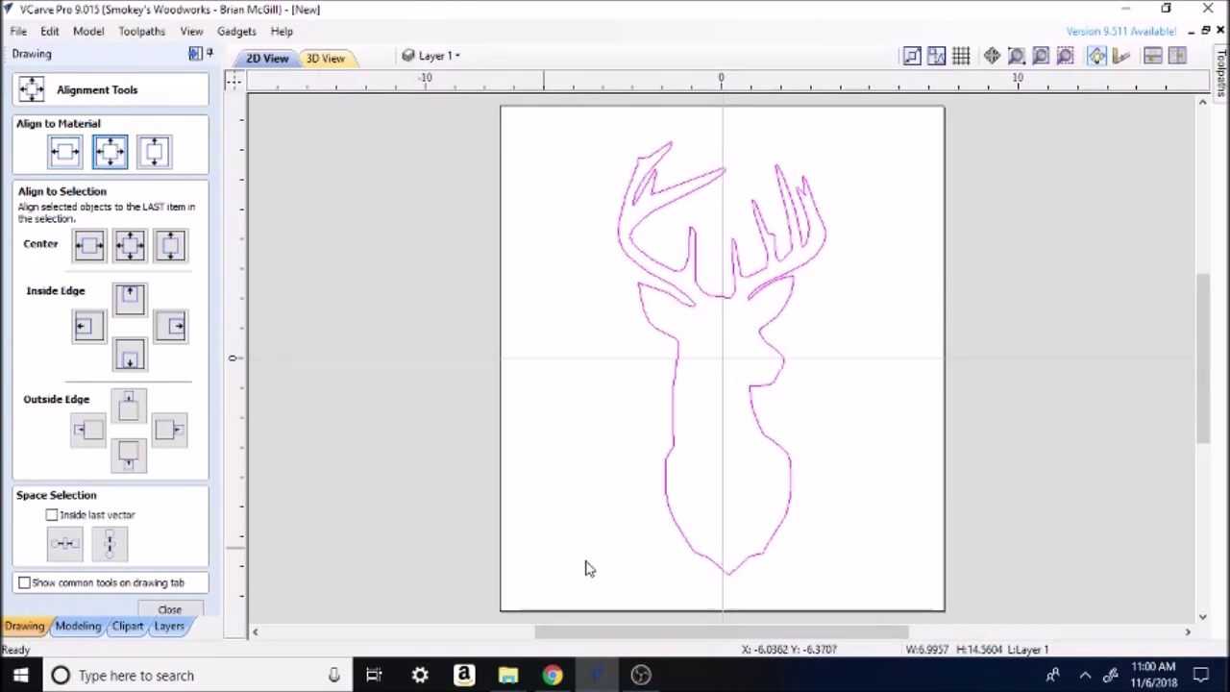
click(169, 609)
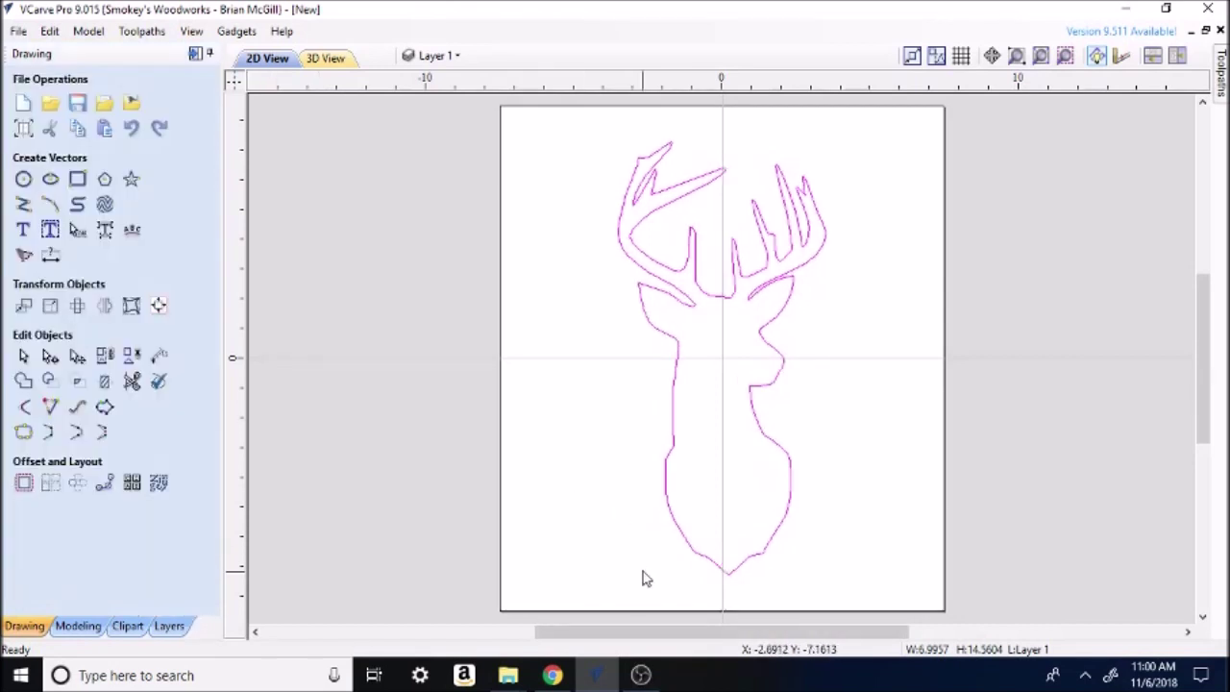
- Rotate the deer outline with its rotation handle
click(727, 577)
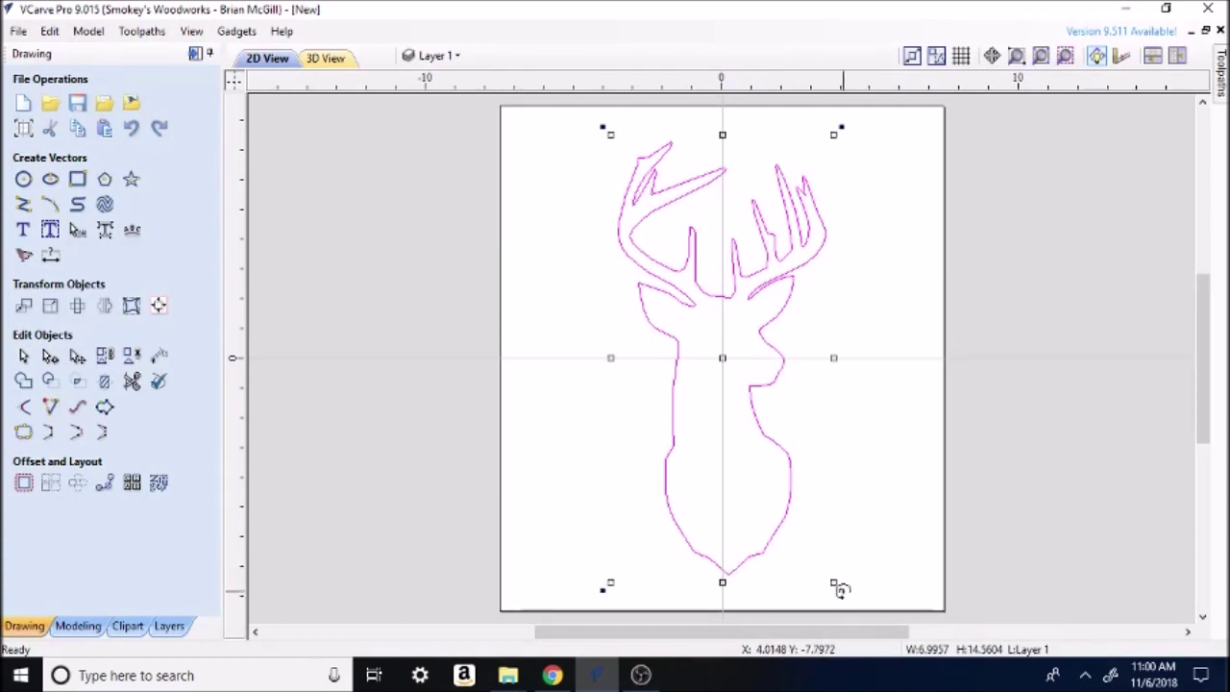
drag(838, 586, 606, 113)
click(535, 573)
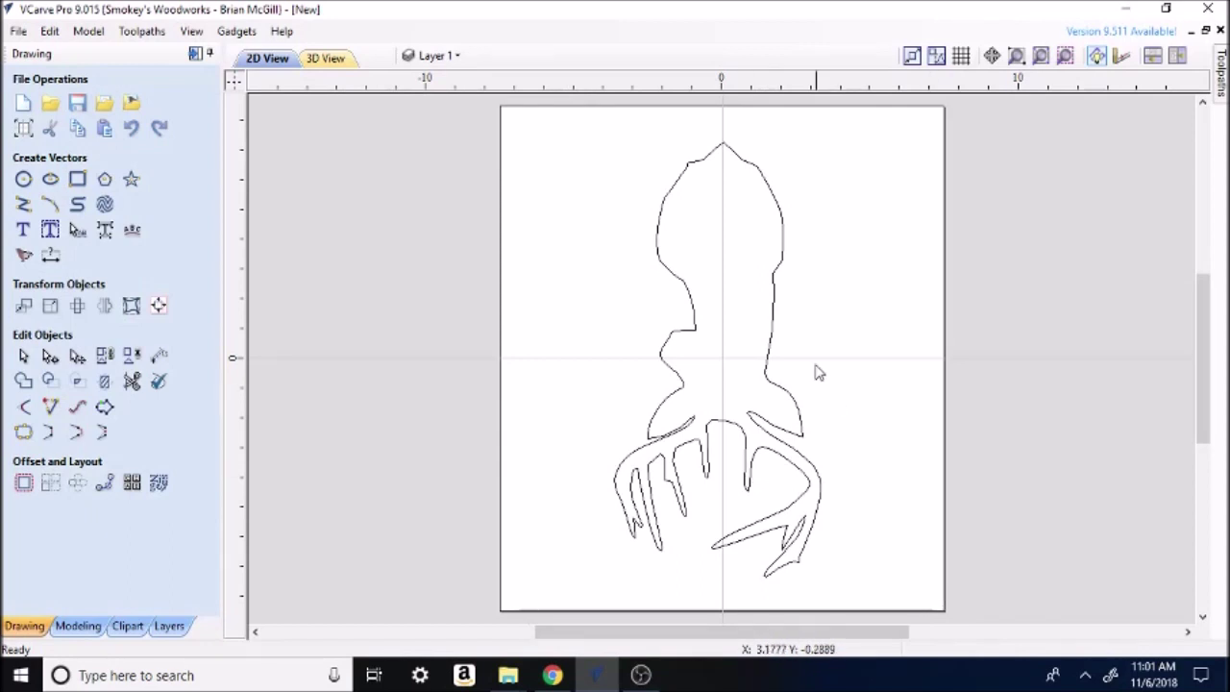
- Undo the deer outline's rotation so the head stands upright again
click(132, 130)
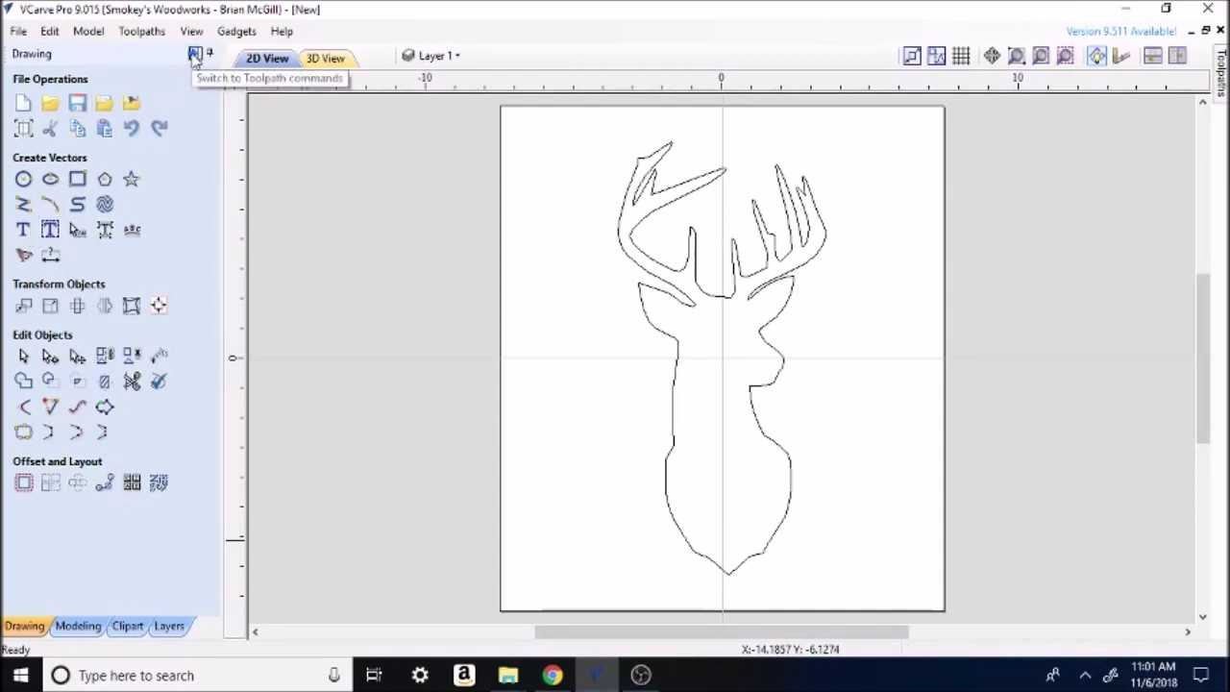
click(194, 55)
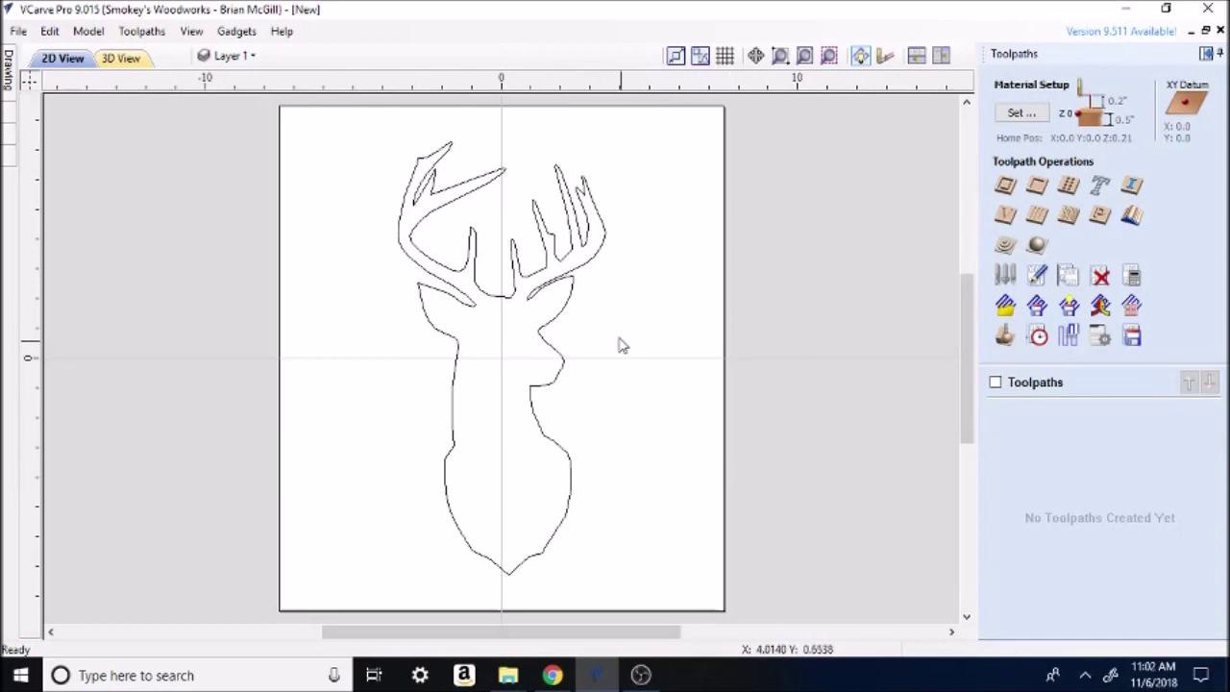
- Select the deer vector and open the Pocket Toolpath settings for it
click(541, 338)
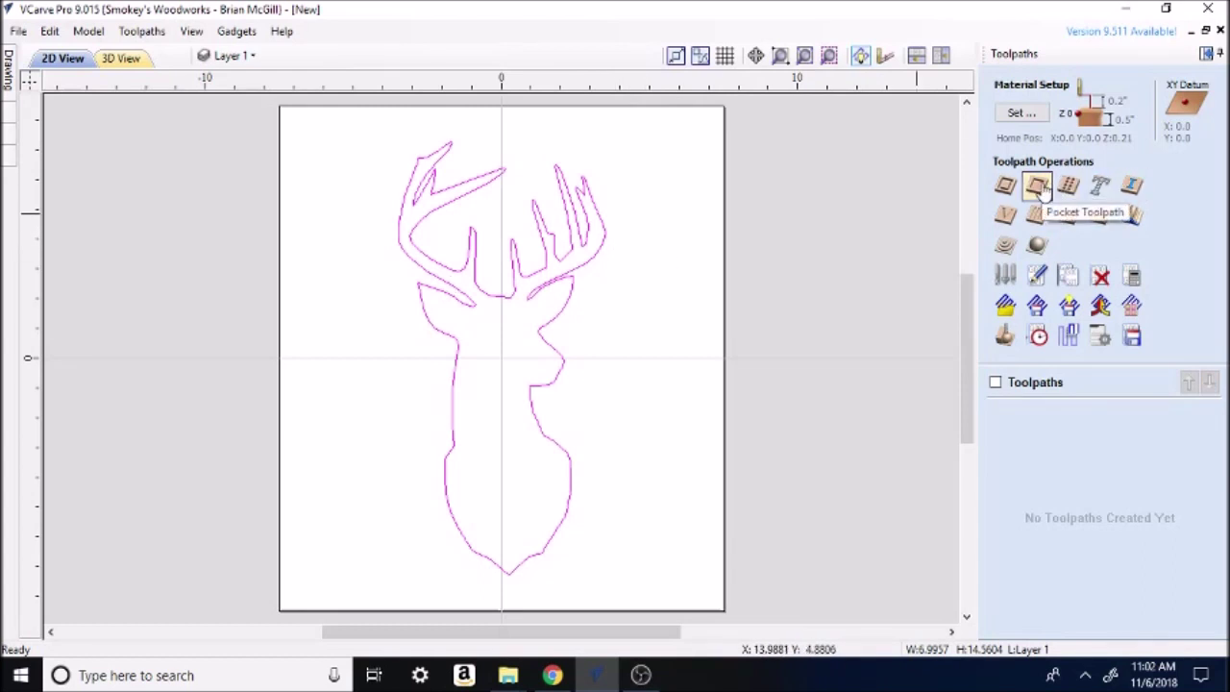
click(1038, 186)
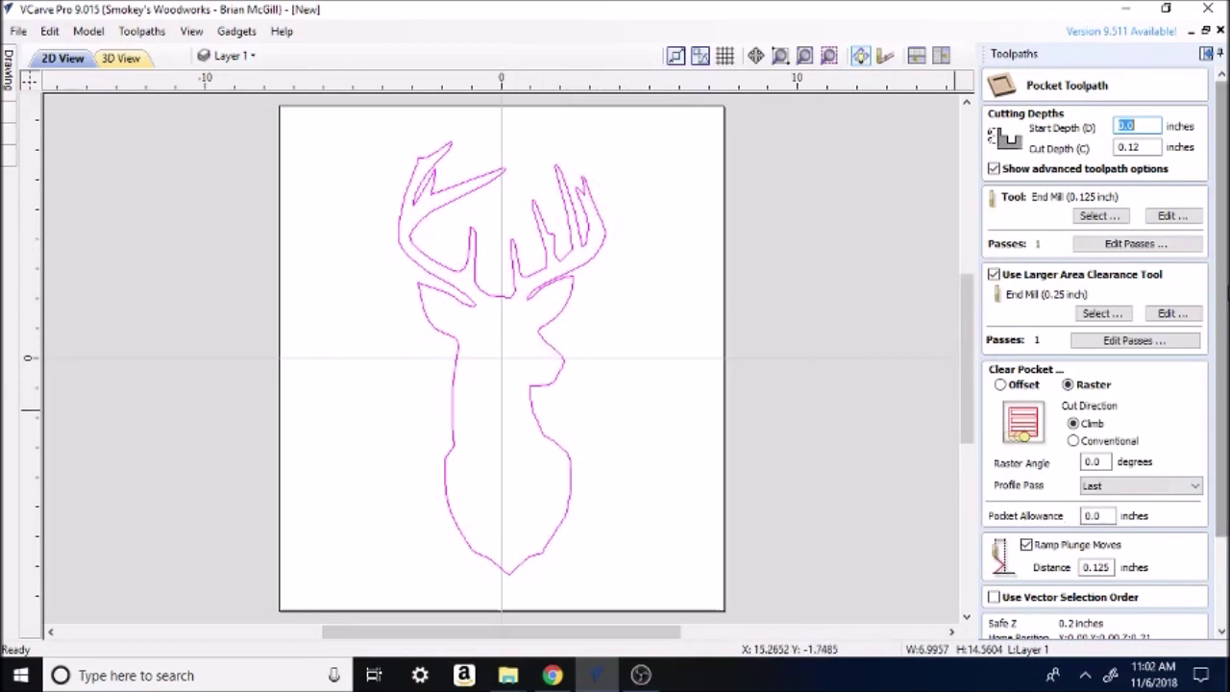
scroll(1095, 384, down, 10)
click(1176, 631)
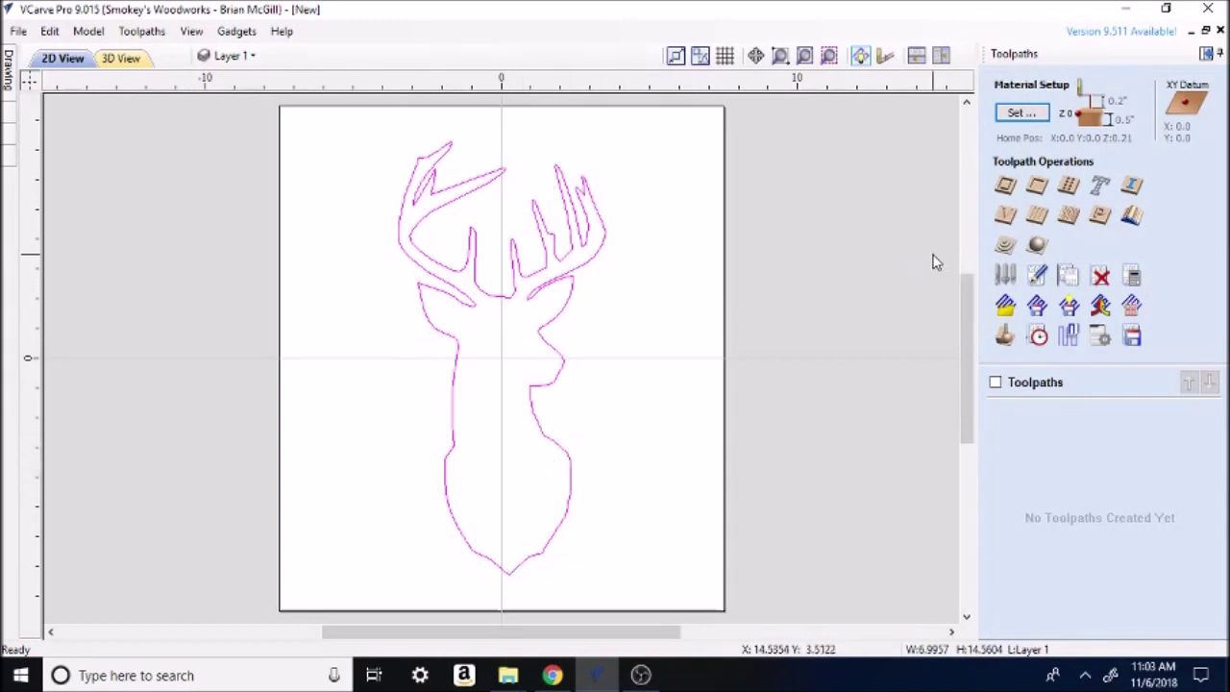
click(1035, 185)
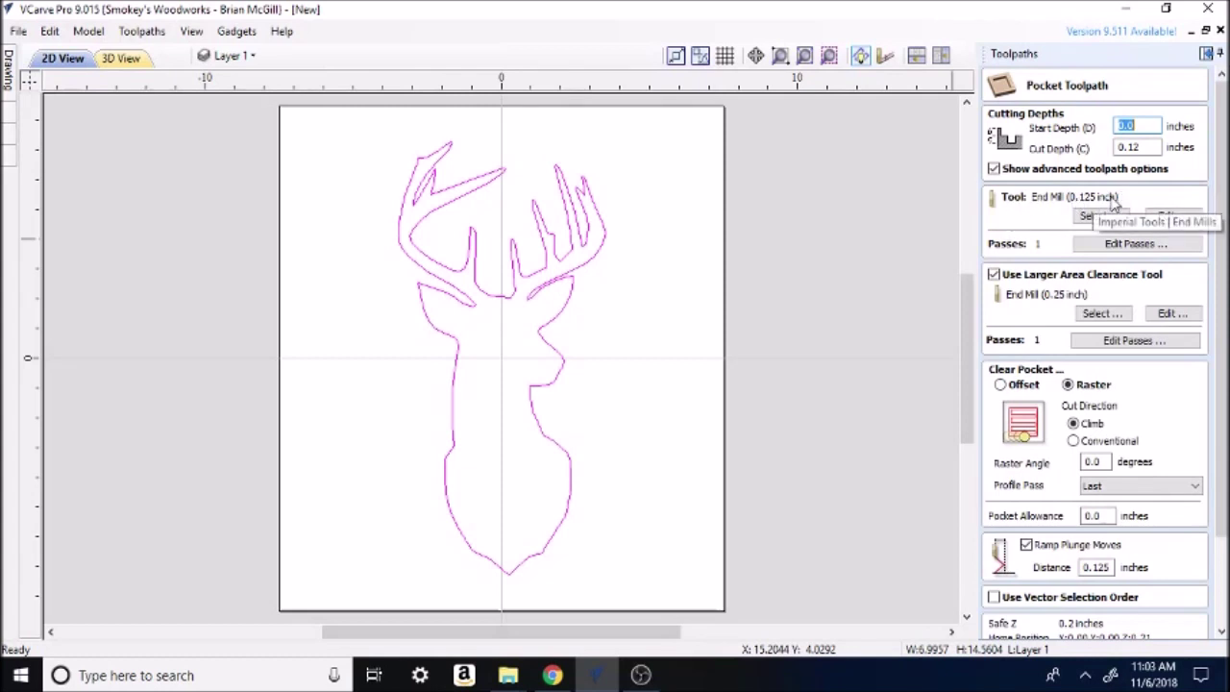
- Choose End Mill (0.125 inch) from the Tool Database as the pocket's cutting tool
click(1086, 219)
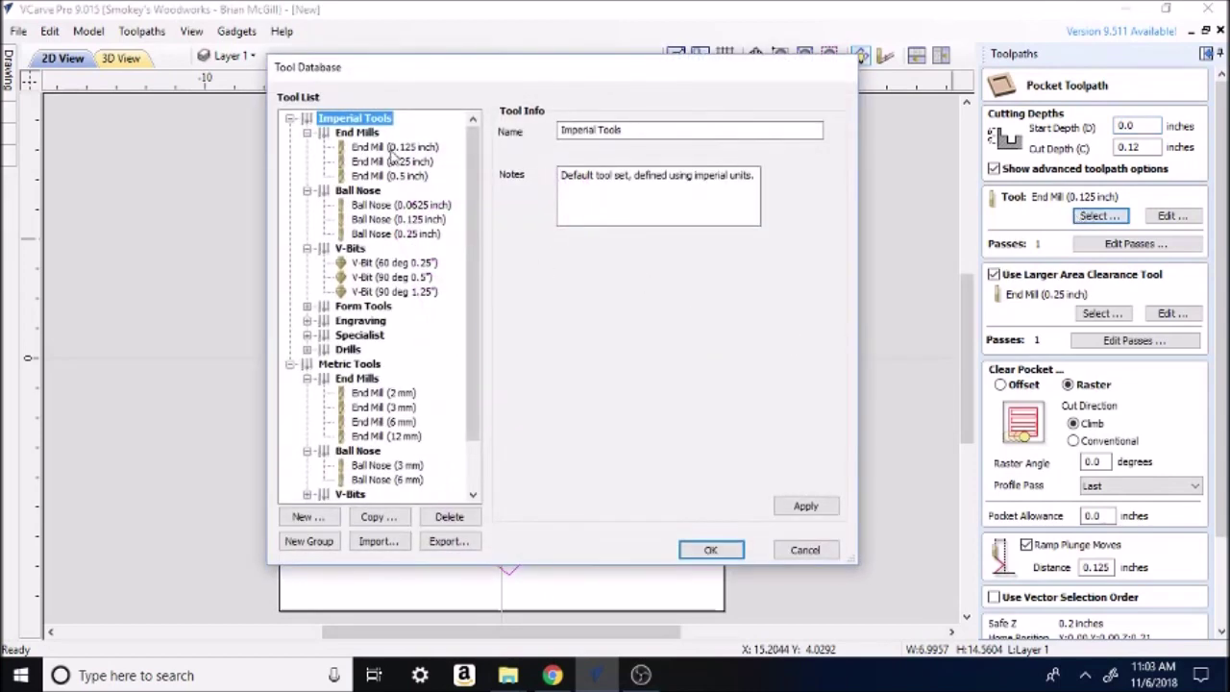
click(385, 149)
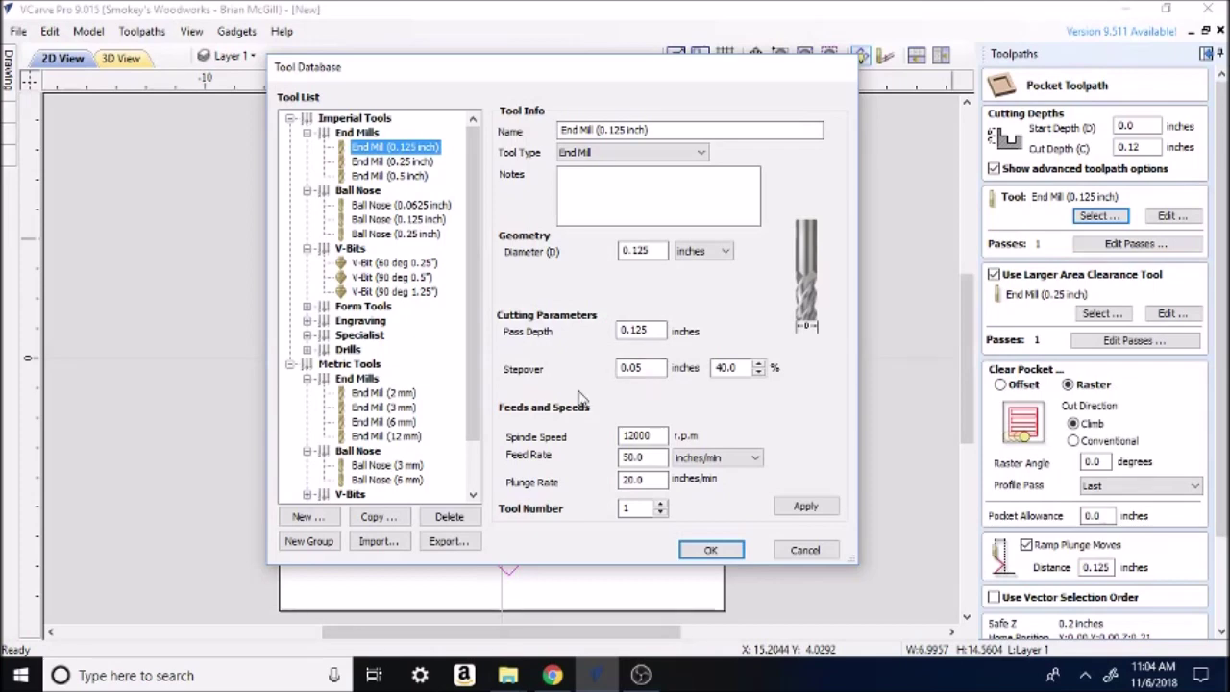
drag(583, 69, 975, 50)
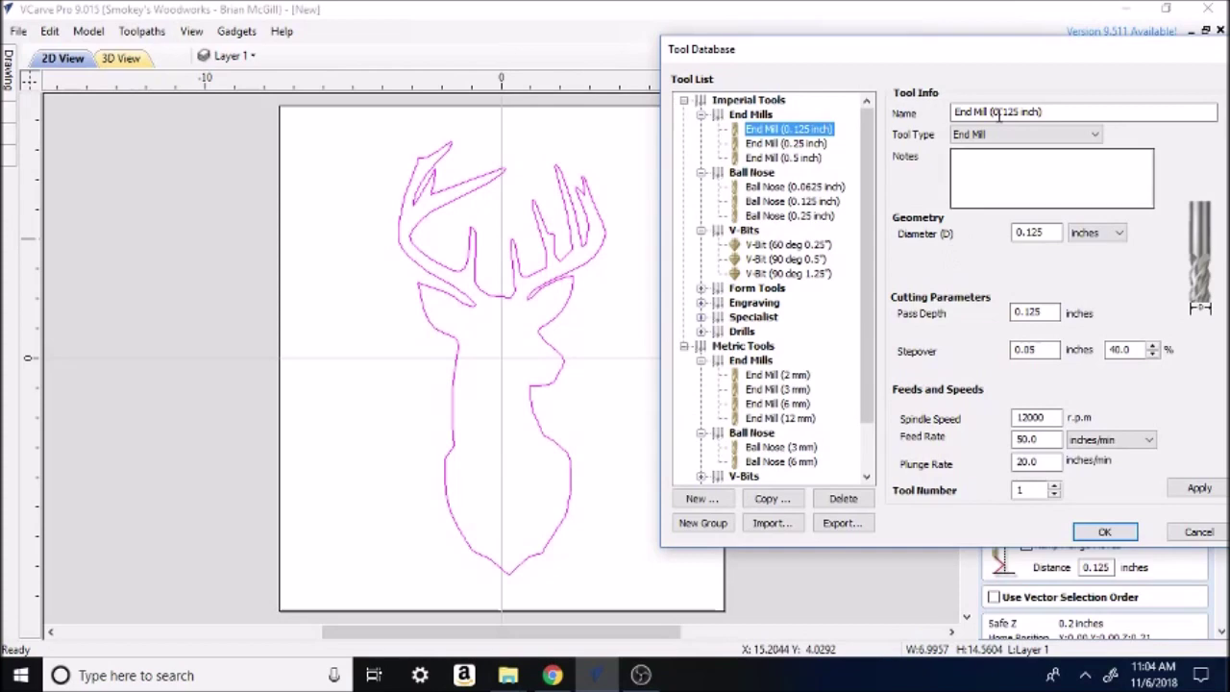
drag(1023, 59, 773, 77)
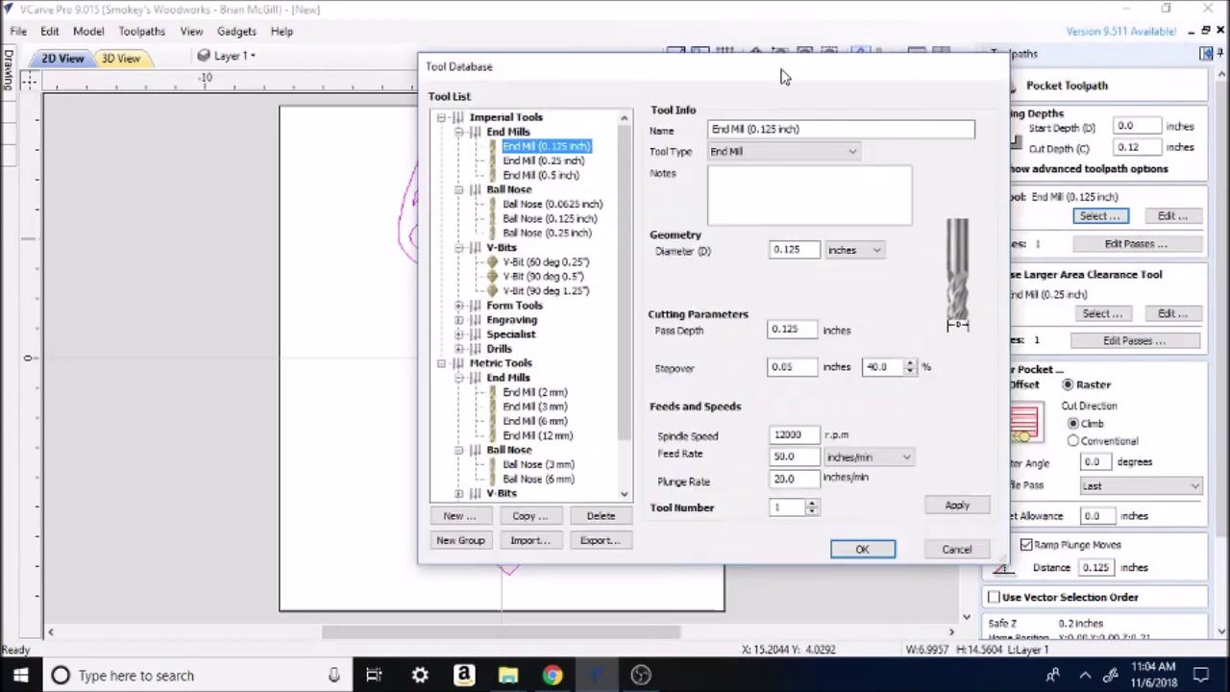
click(862, 550)
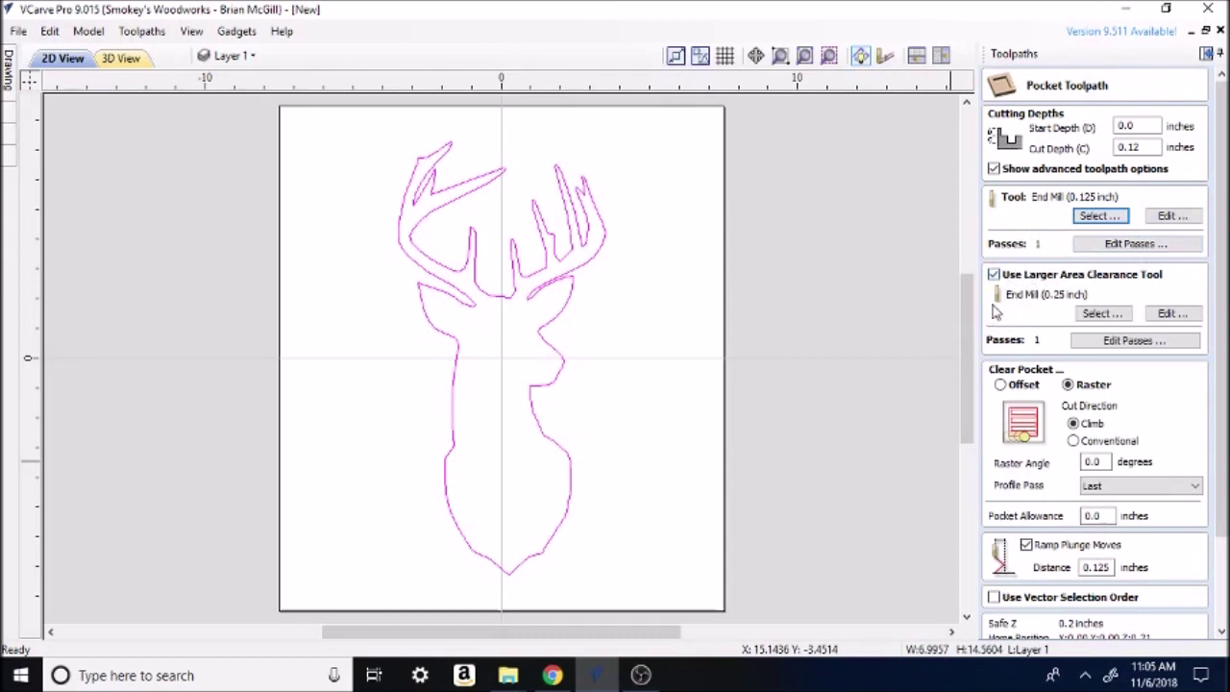
- Pick End Mill (0.25 inch) as the larger area clearance tool after checking its parameters
click(1101, 313)
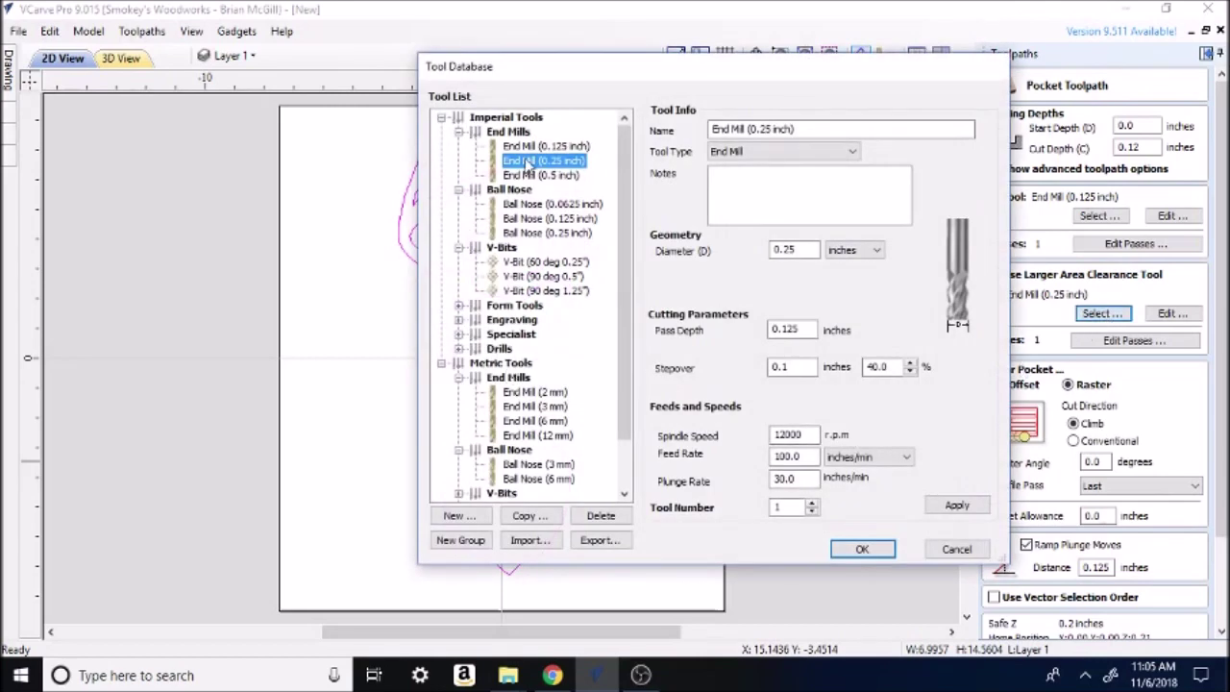
click(535, 163)
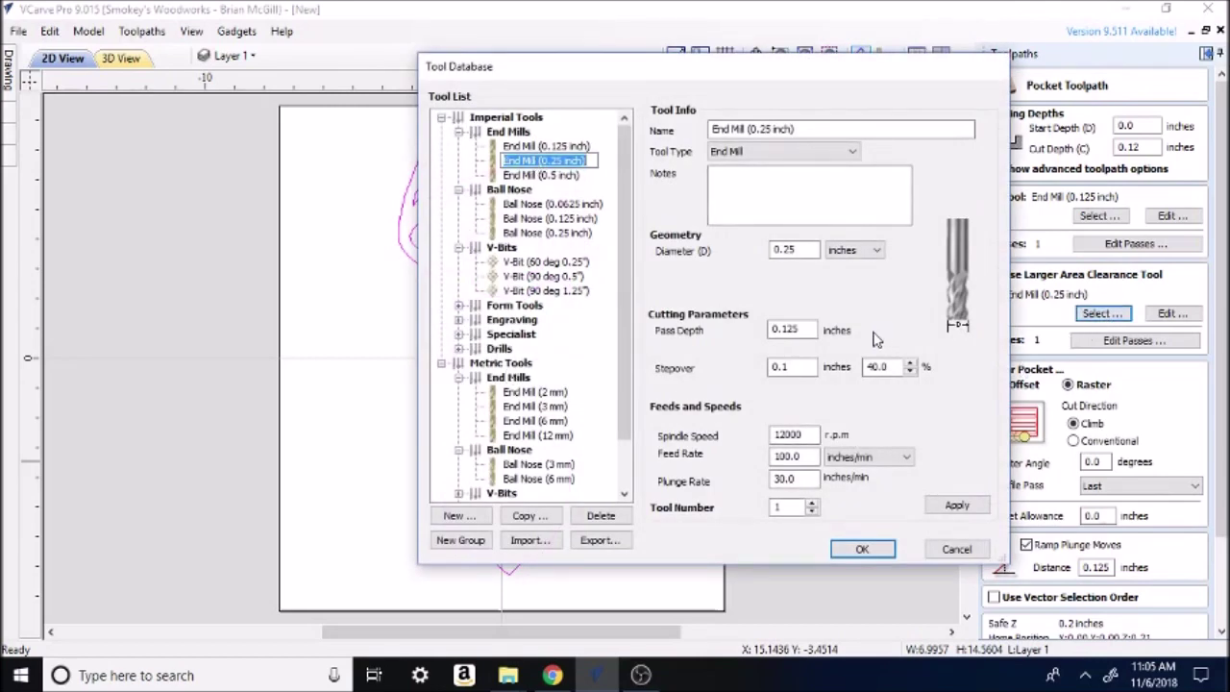
click(775, 328)
click(801, 248)
click(882, 555)
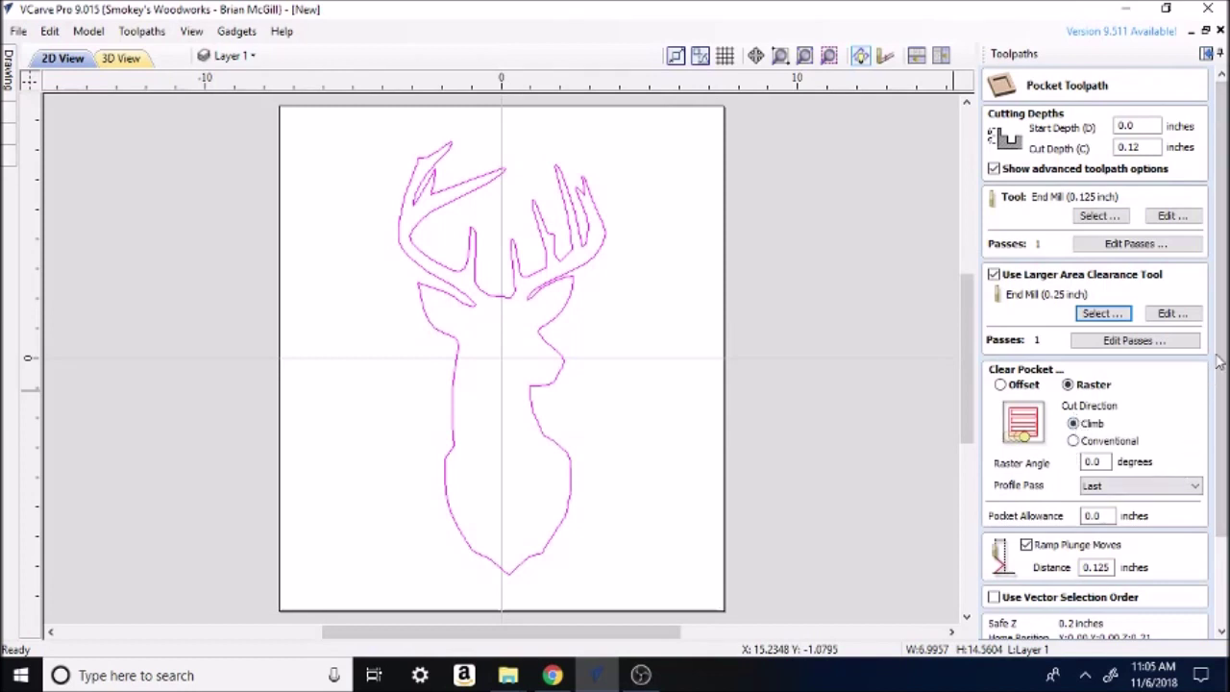
- Calculate the deer pocket, creating the Pocket 1 [Clear] and Pocket 1 toolpaths
drag(1220, 363, 1224, 437)
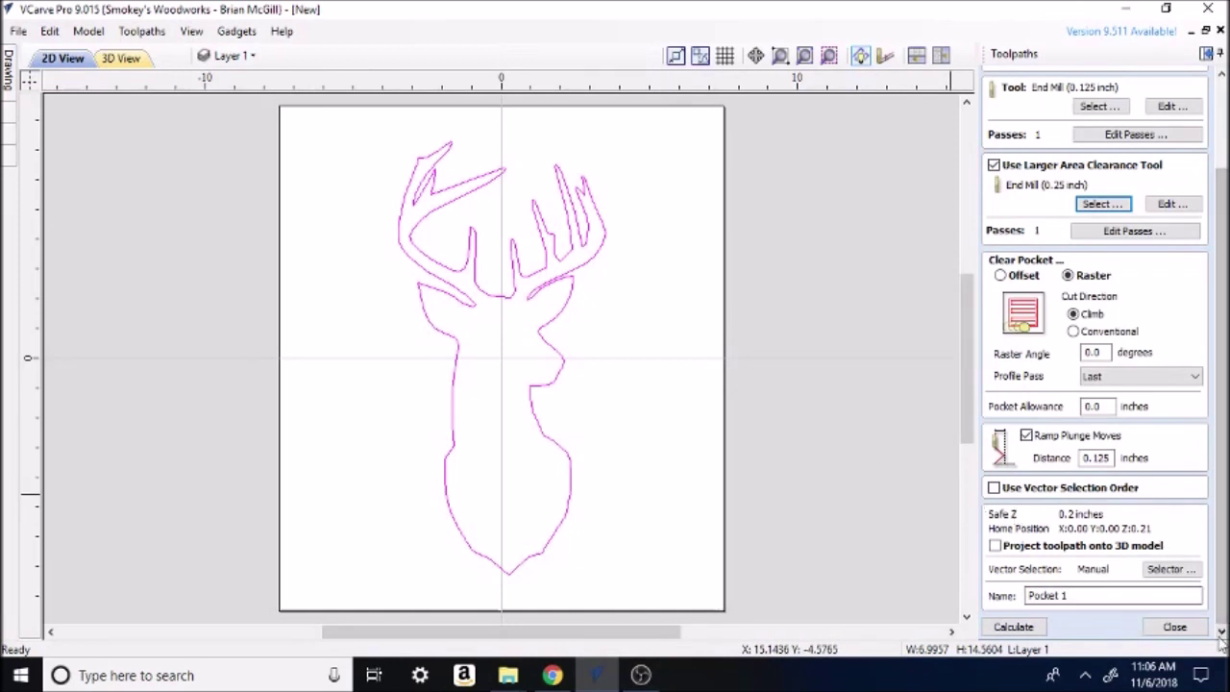
click(998, 628)
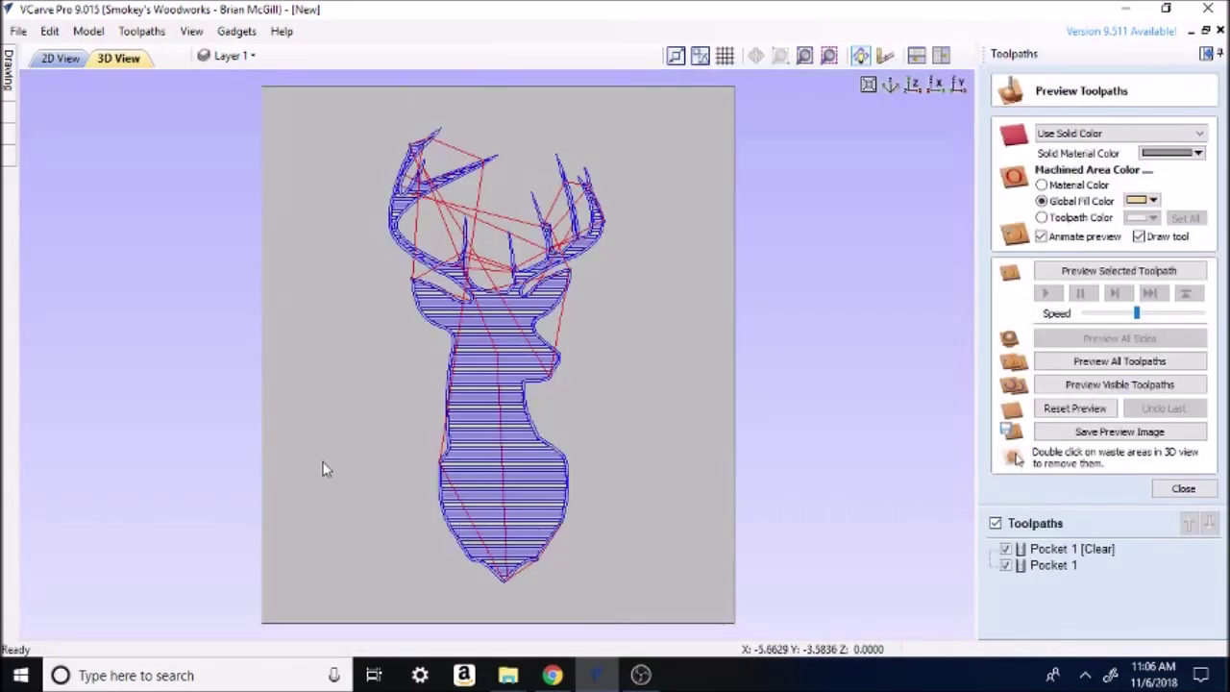
- Set the solid material colour back to light grey after trying green
click(1199, 154)
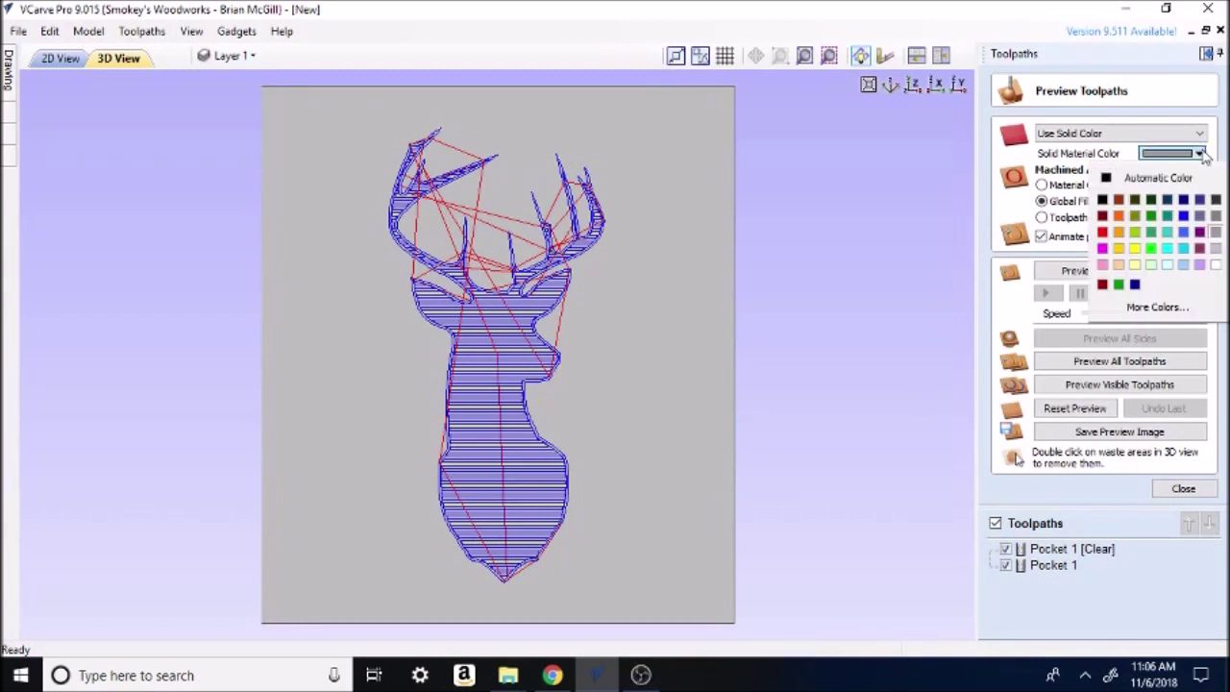
click(1153, 253)
click(1199, 154)
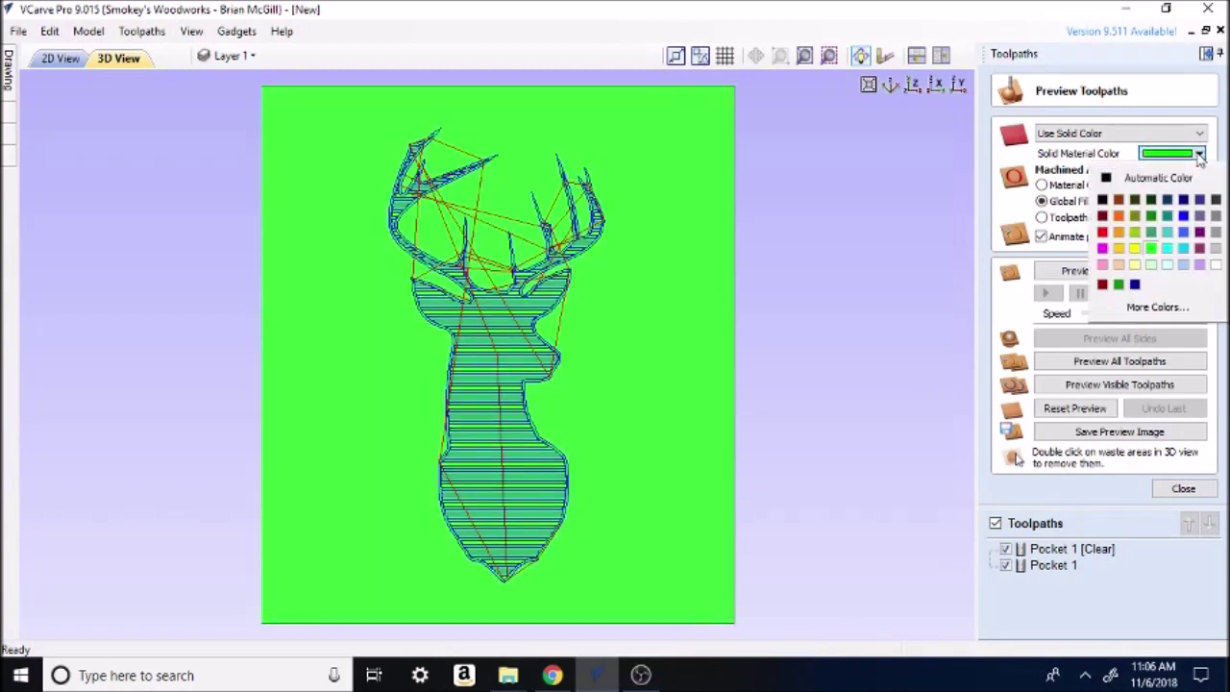
click(1216, 233)
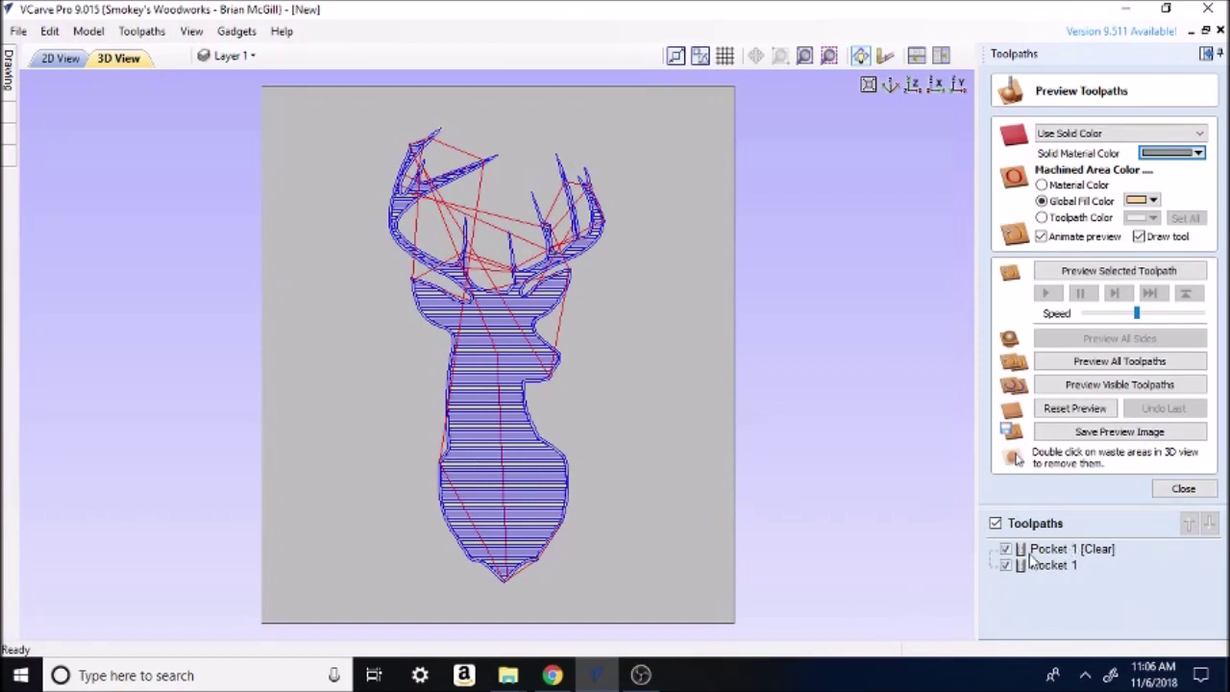
- Slow the animation speed and simulate all toolpaths on the material
mouse_move(1117, 554)
mouse_move(1058, 574)
drag(1137, 313, 1098, 313)
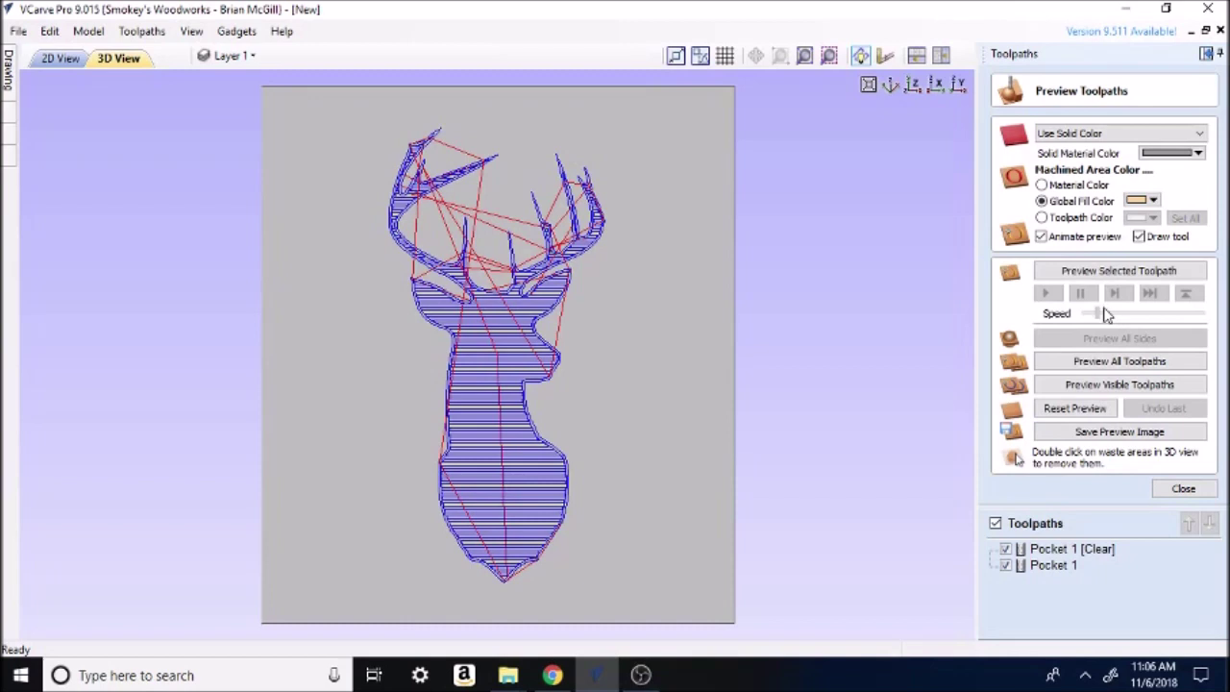
click(1095, 362)
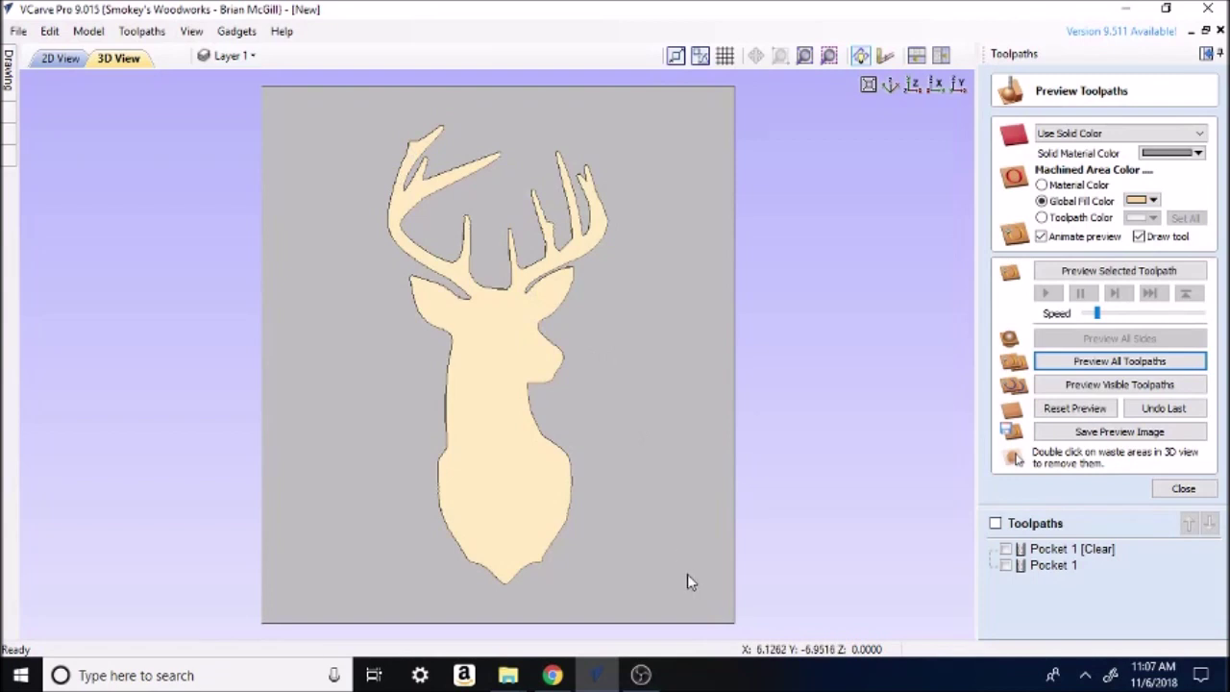
- Orbit the carved deer-head board from several angles, return to top view, and show Pocket 1 [Clear]
drag(686, 579, 520, 375)
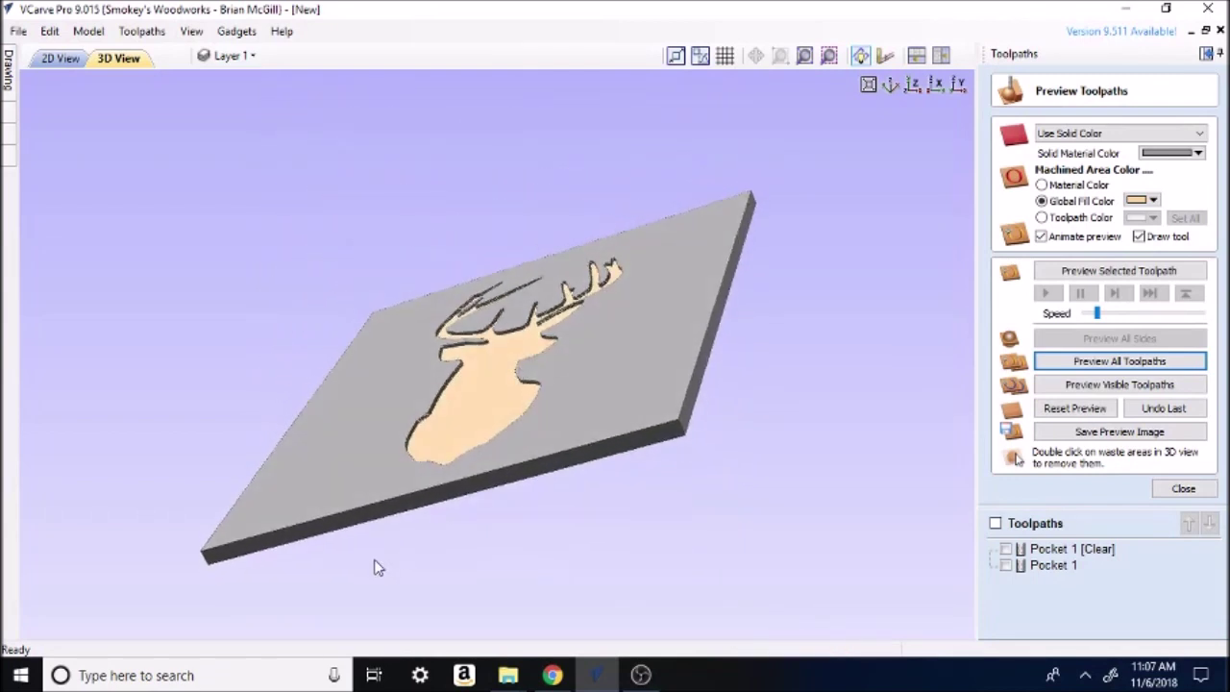
drag(279, 527, 516, 490)
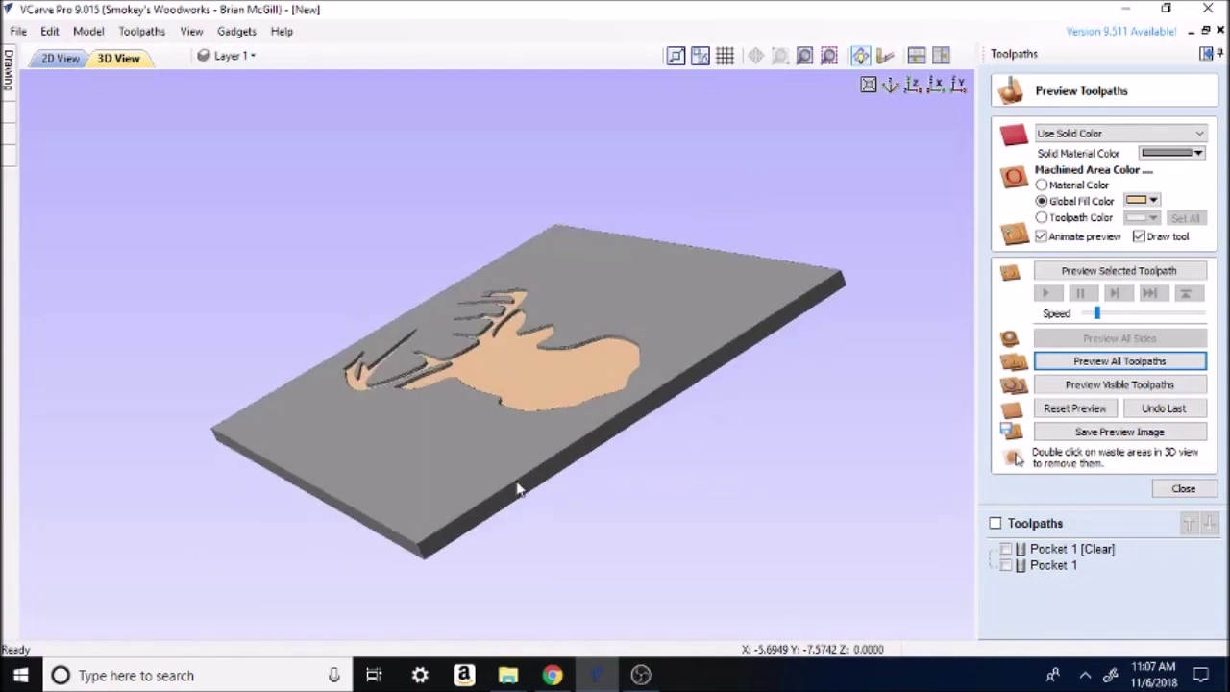
drag(768, 336, 303, 265)
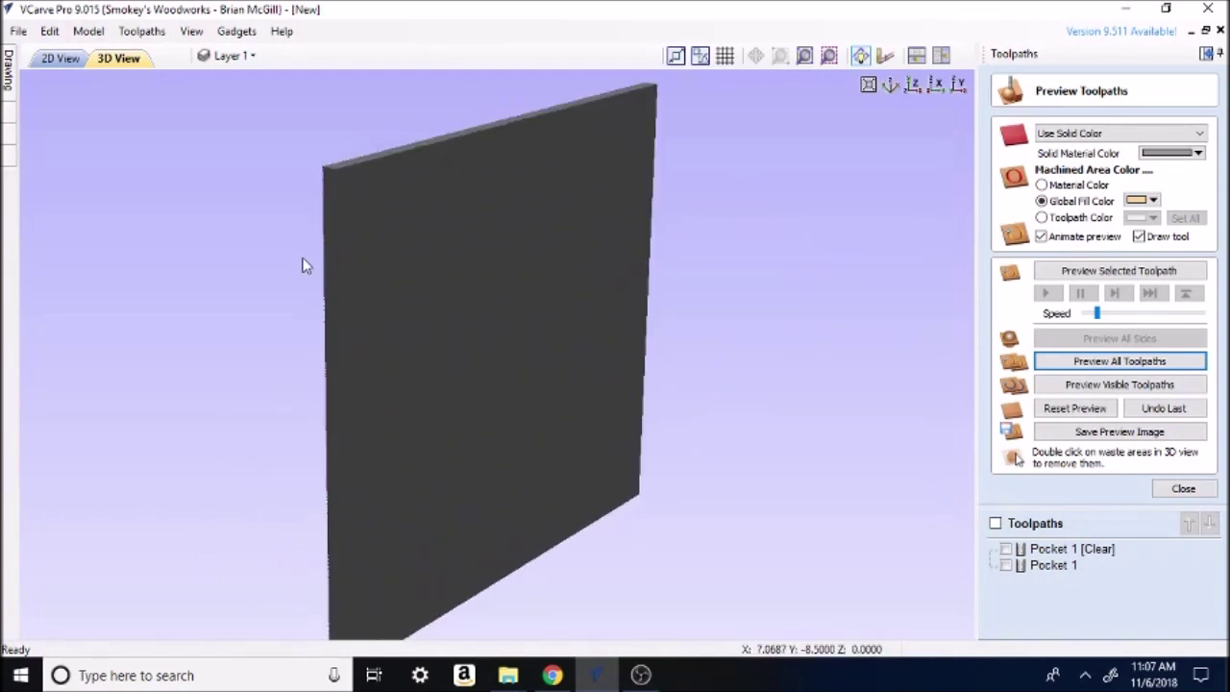
click(912, 85)
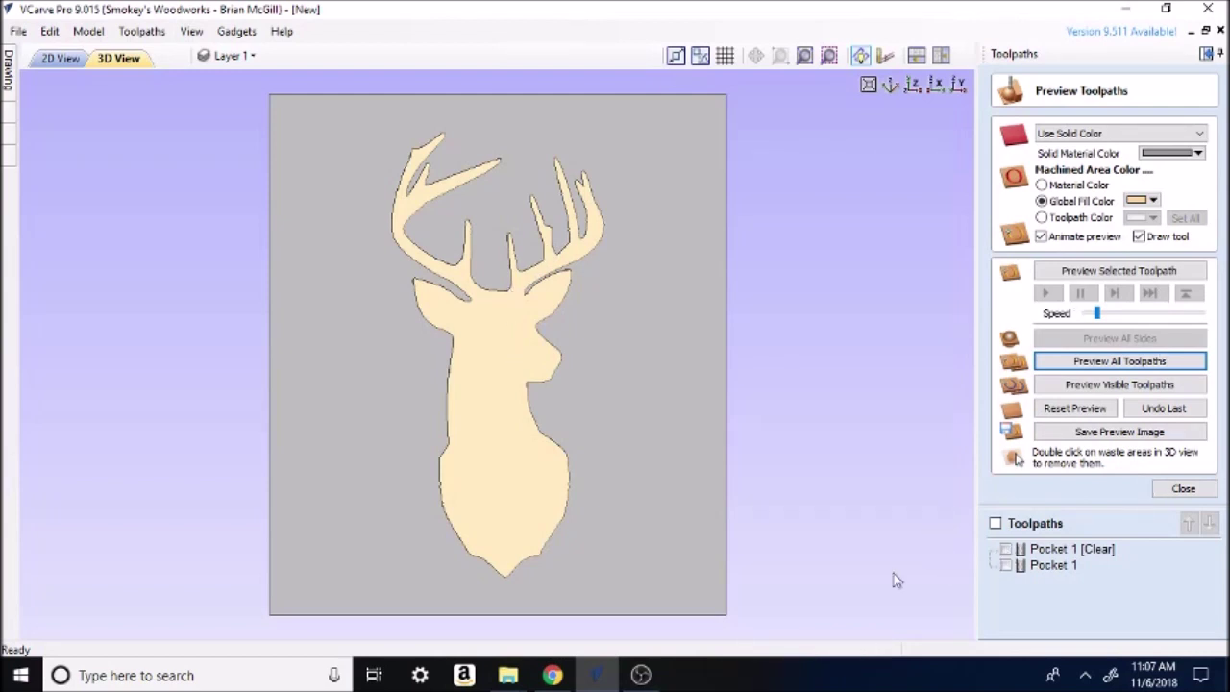
click(1006, 551)
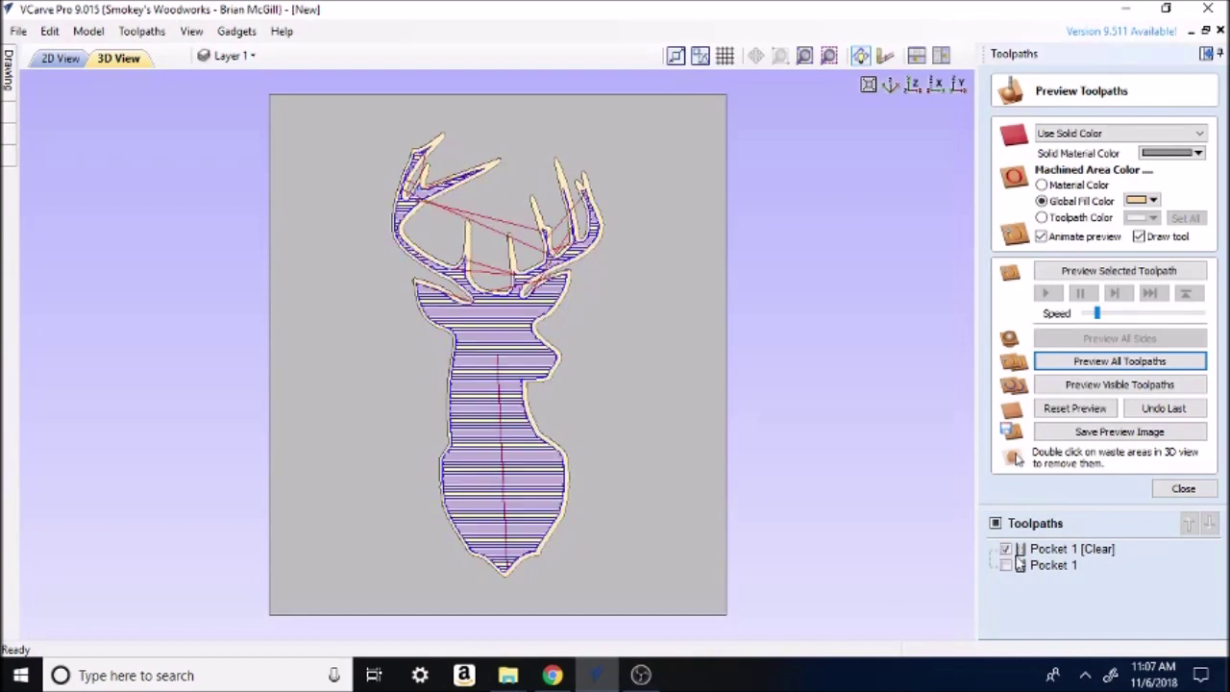
- Start saving Pocket 1 [Clear] to the TOOLPATH folder, cancel, then hide that toolpath
click(1180, 489)
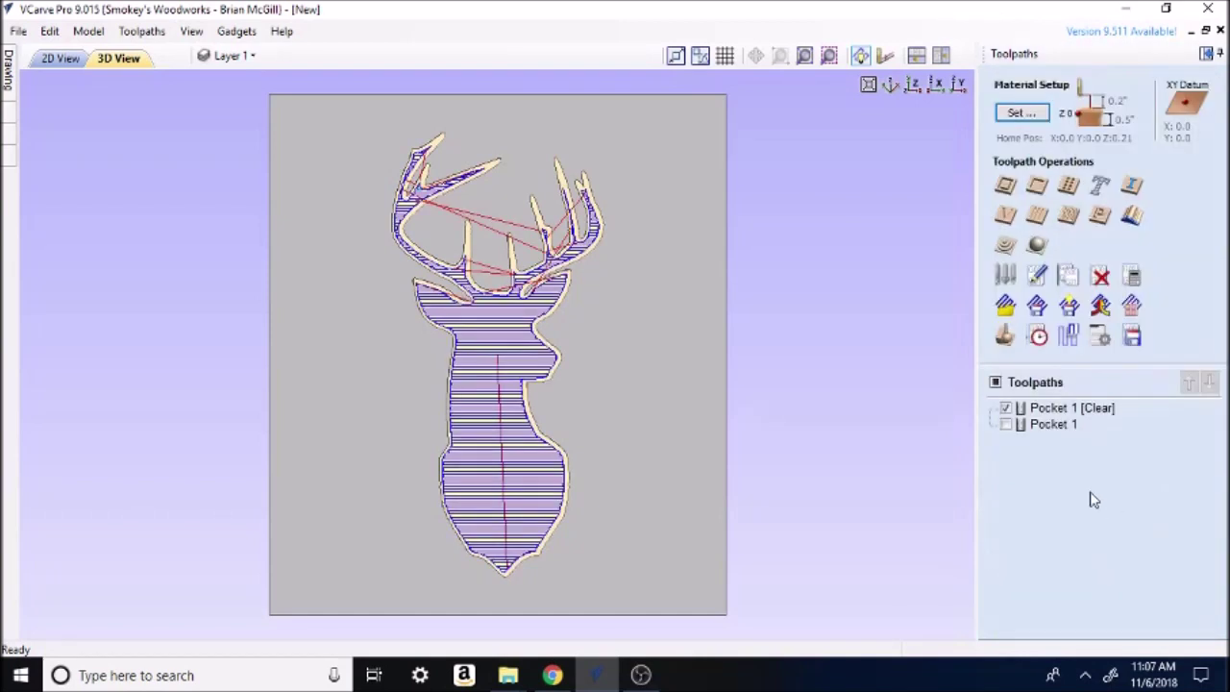
click(1132, 337)
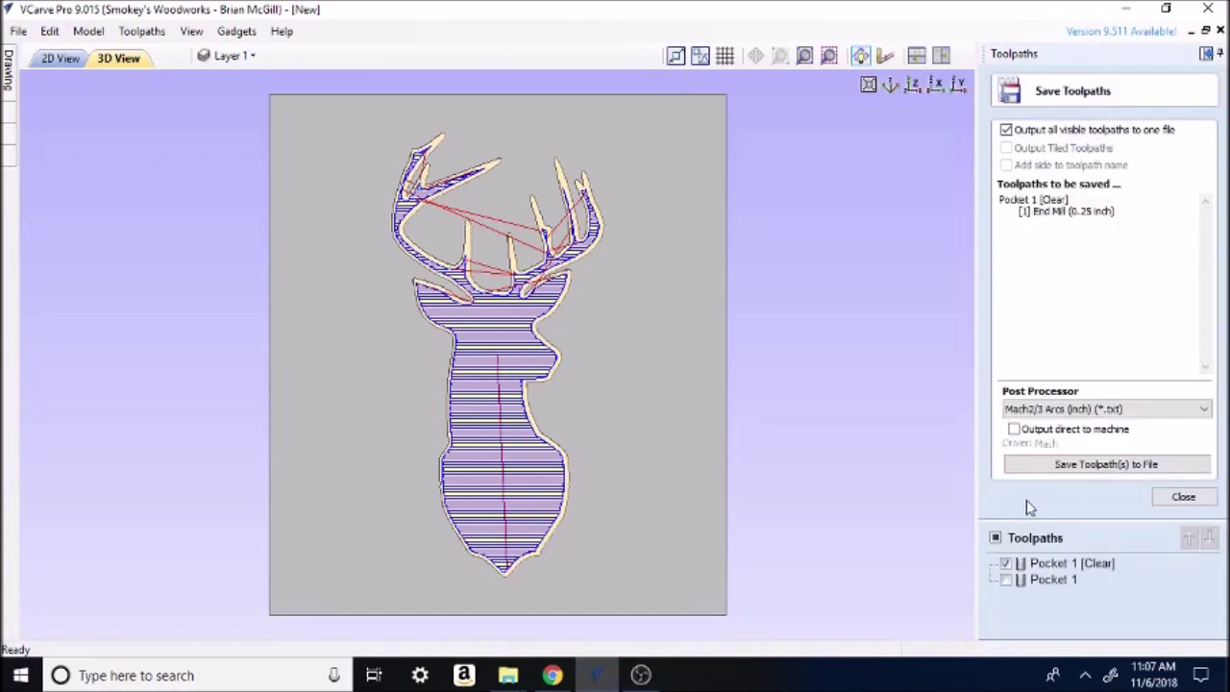
click(1111, 466)
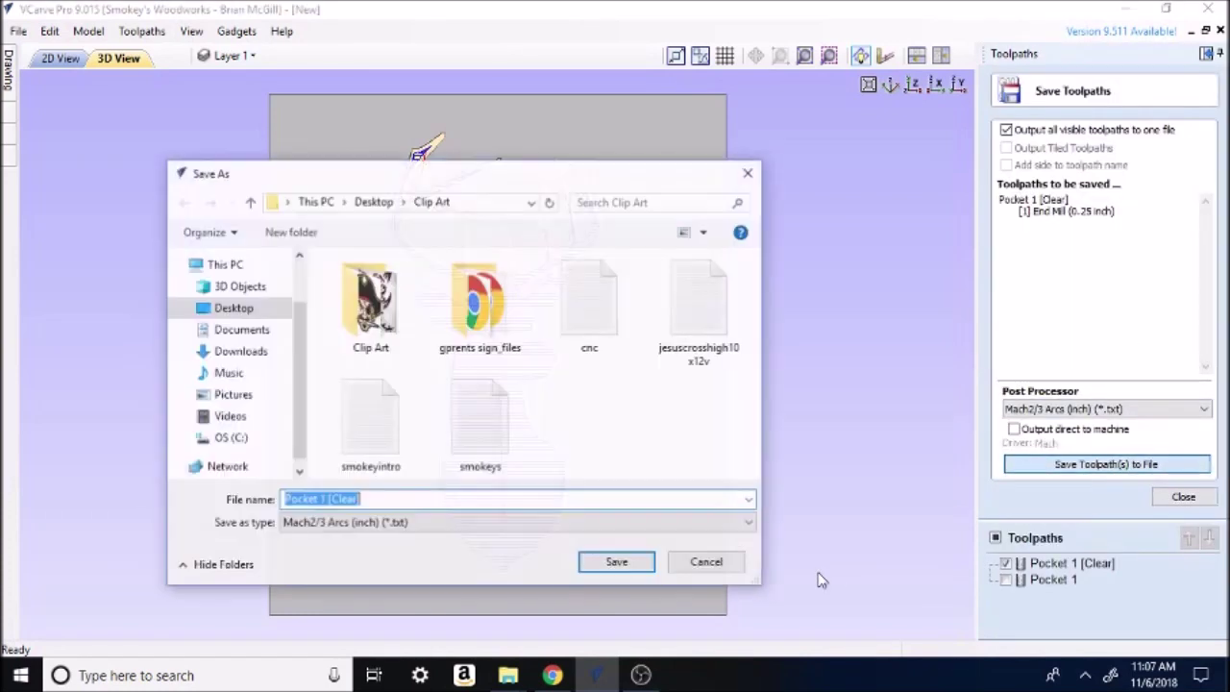
click(240, 343)
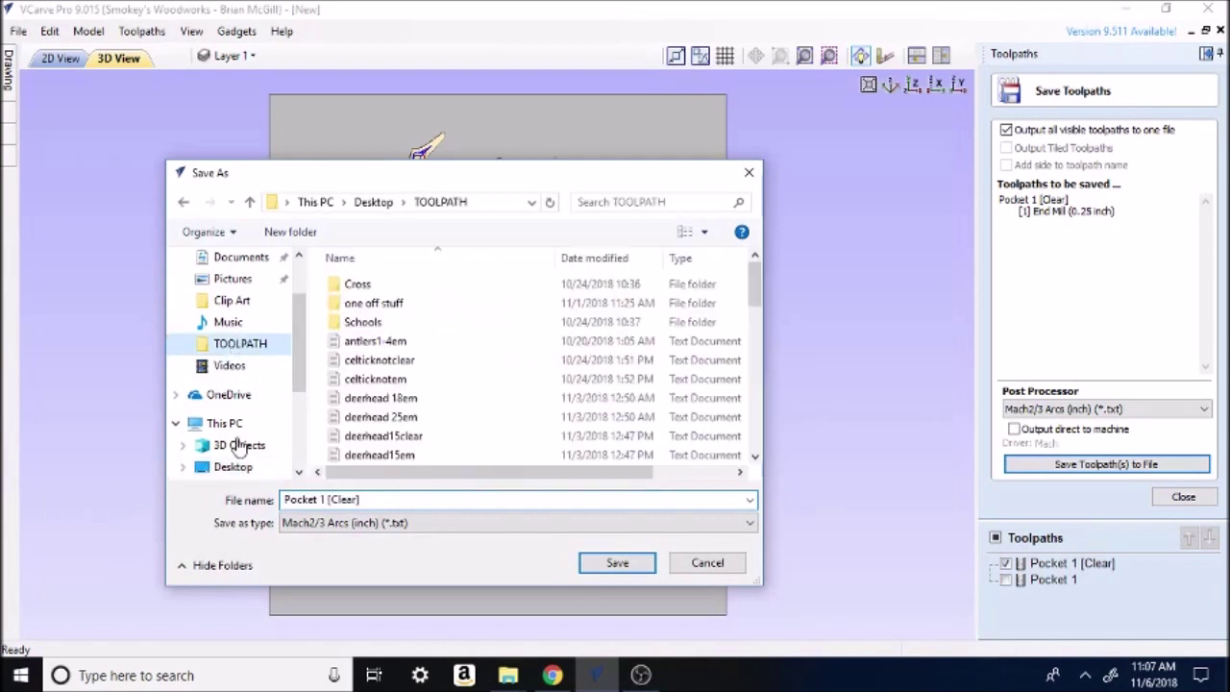
click(299, 499)
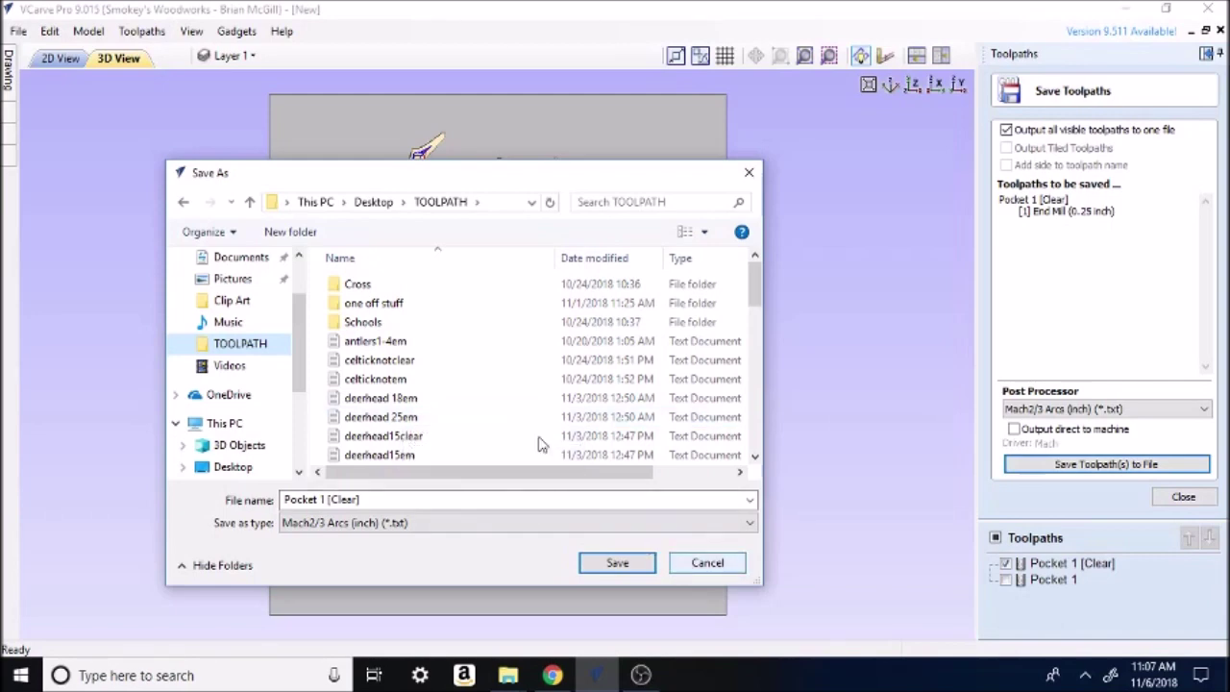
click(708, 565)
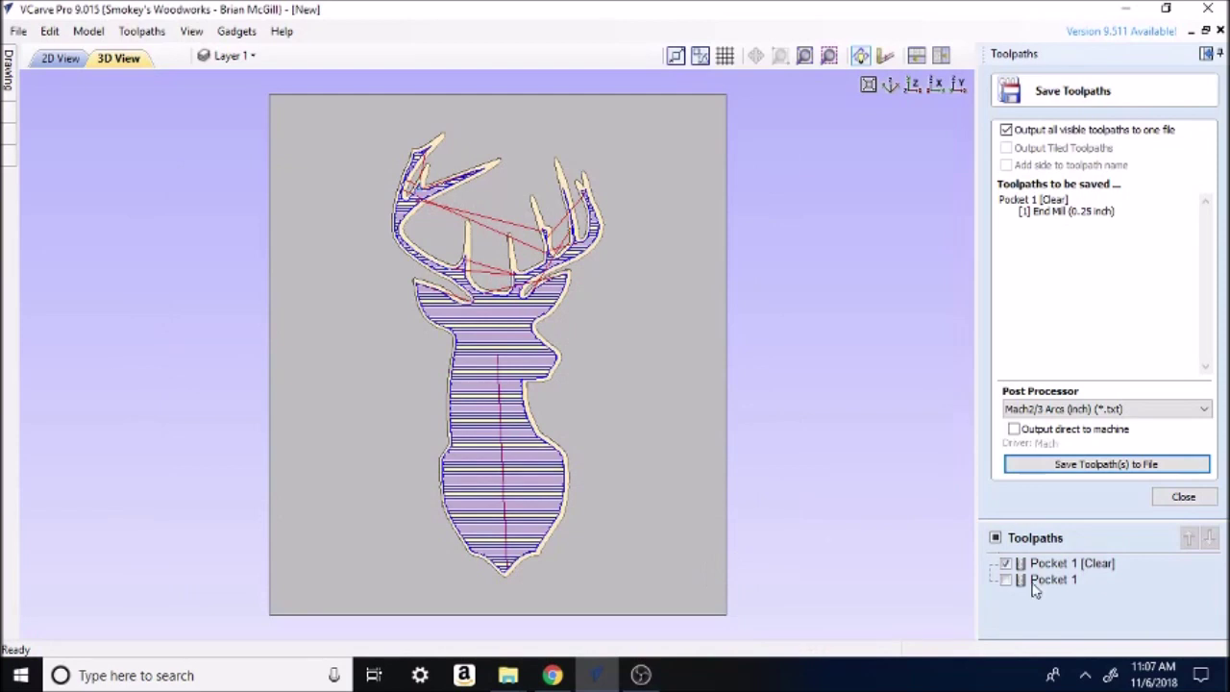
click(1004, 564)
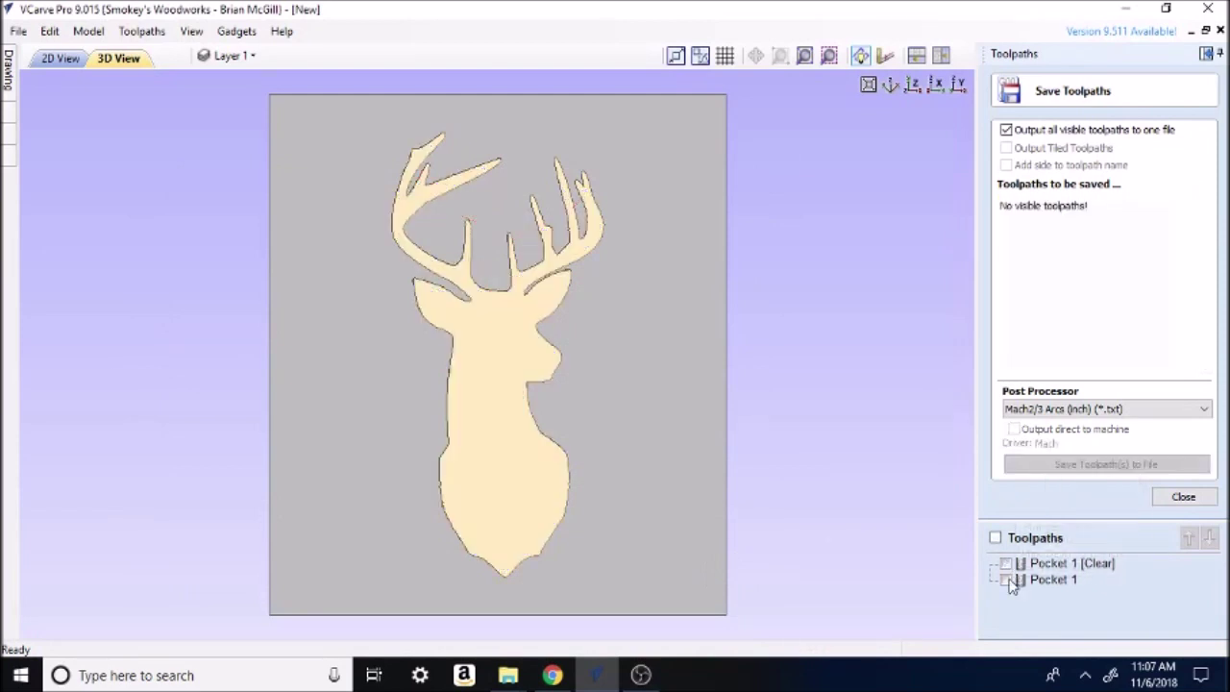
- Show the 0.125 in Pocket 1 toolpath, browse to TOOLPATH to save it, then cancel
click(1006, 581)
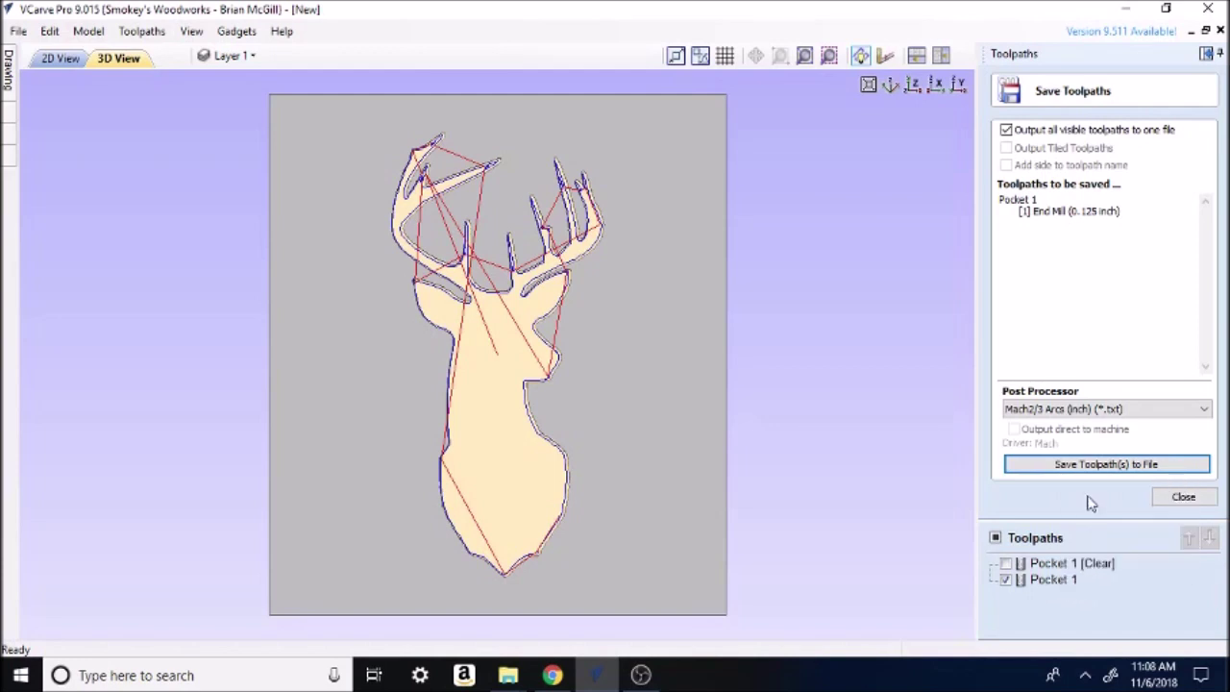
click(1104, 465)
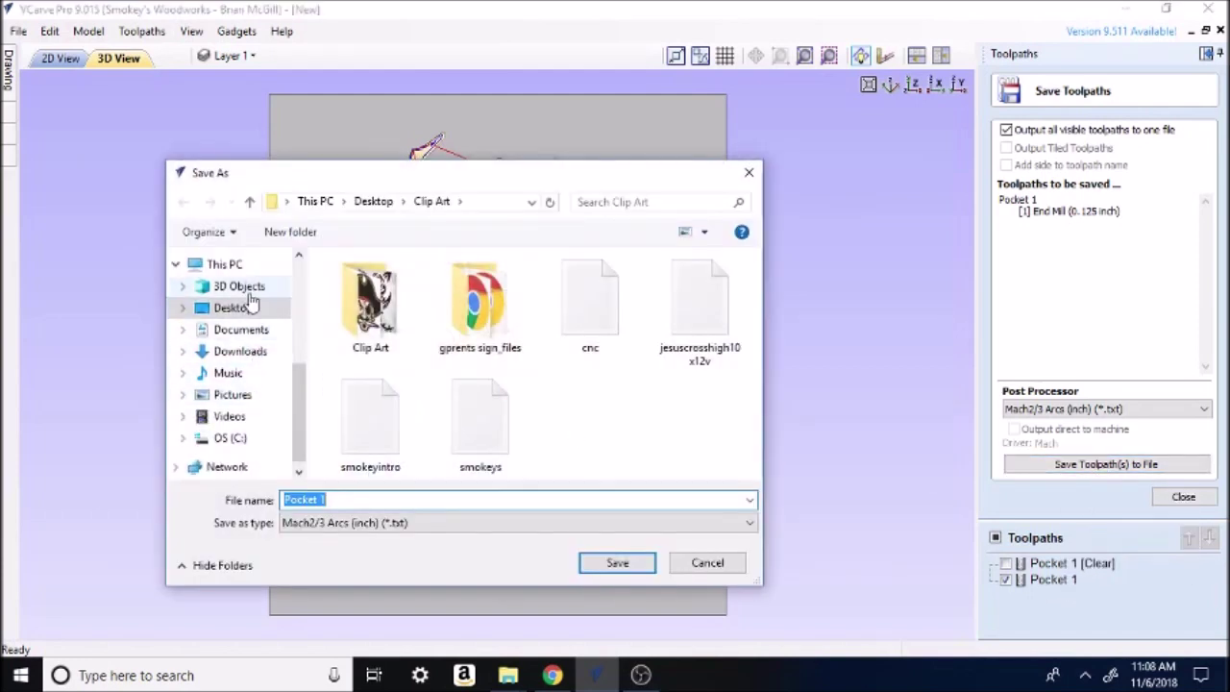
drag(300, 387, 305, 288)
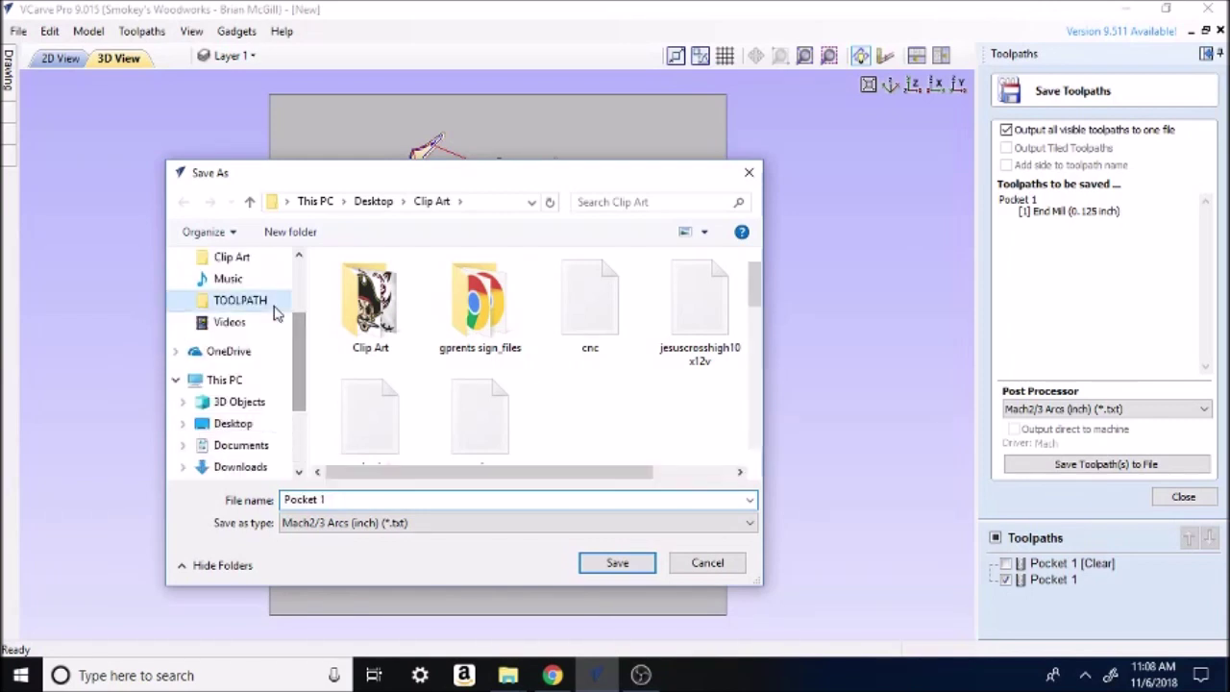
click(240, 300)
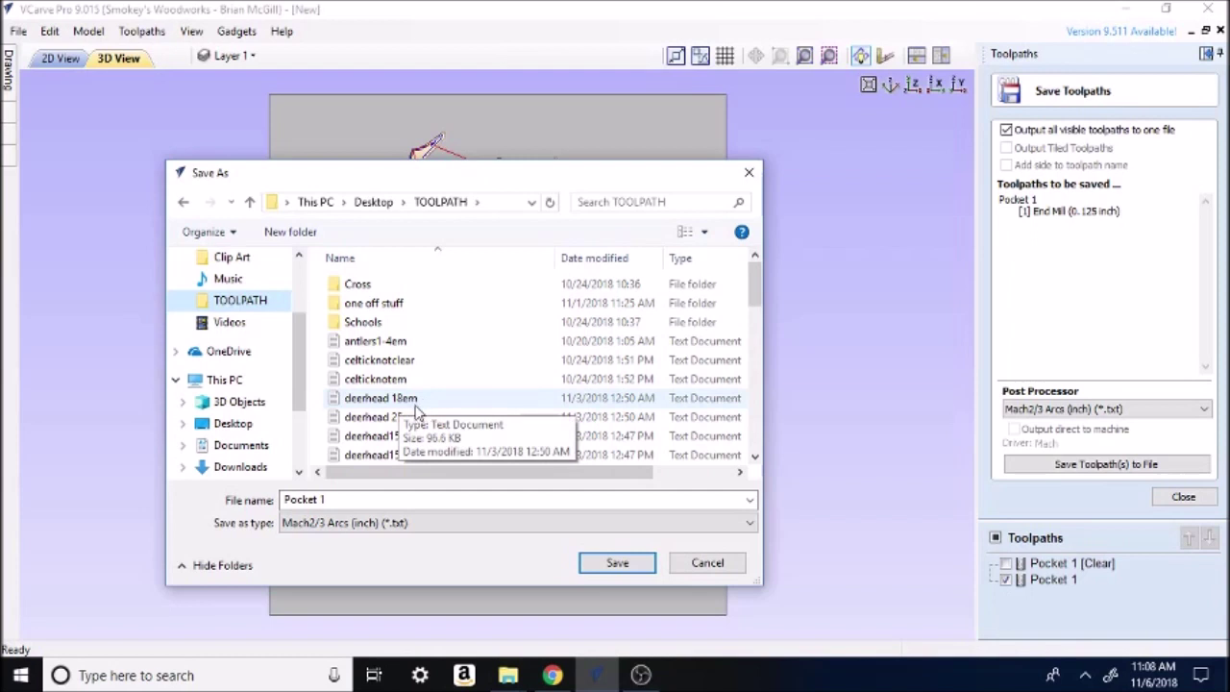
click(708, 565)
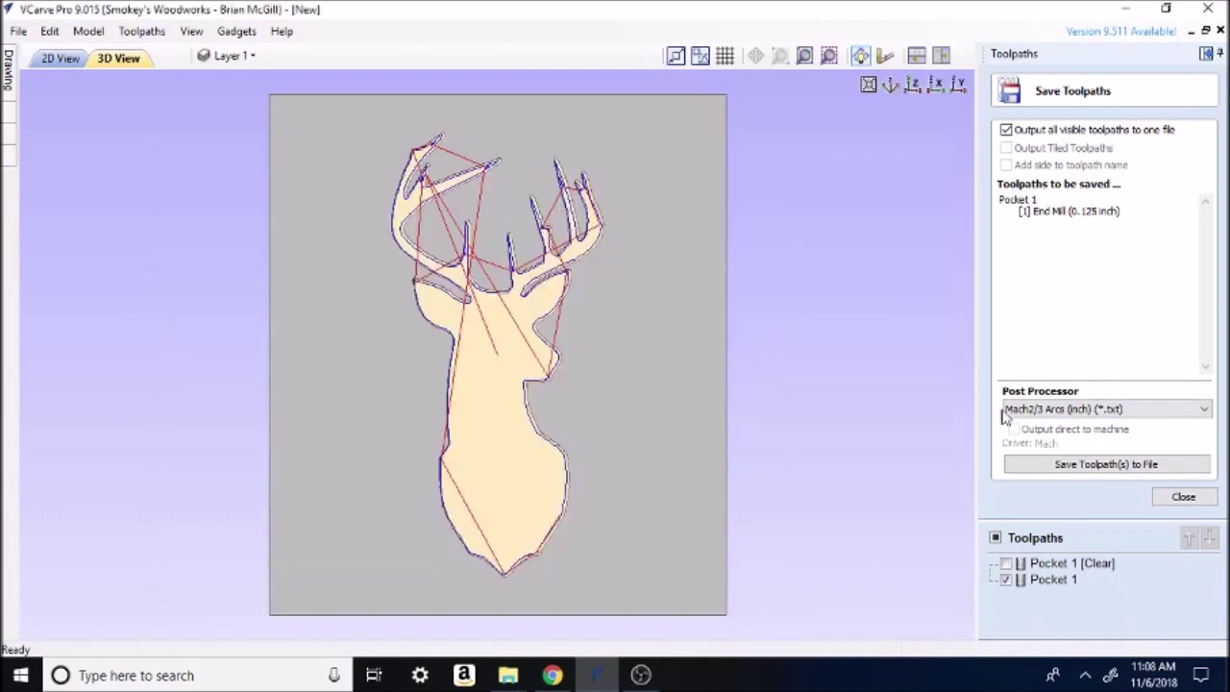